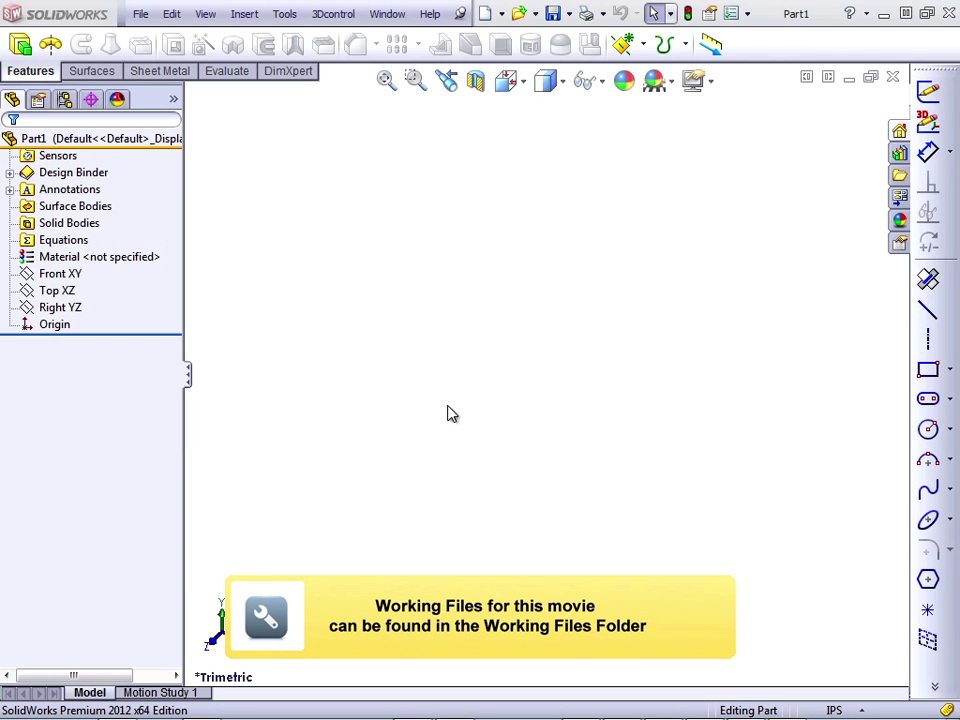
Draw a vertical line about 3.5 in long rising from the origin on the Top XZ plane
left_click(57, 290)
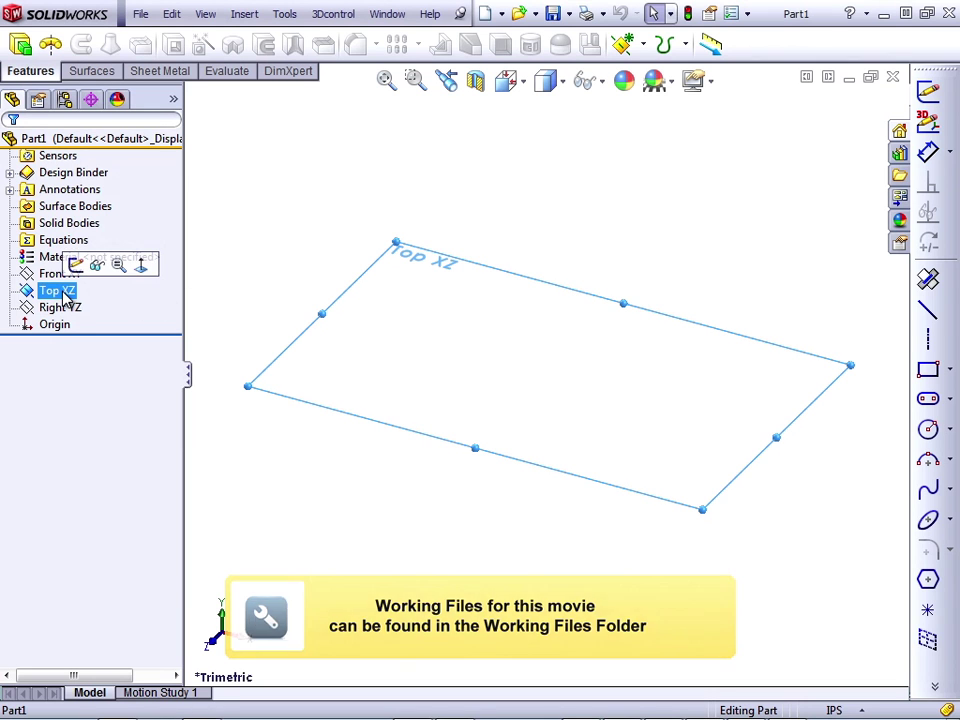
left_click(934, 316)
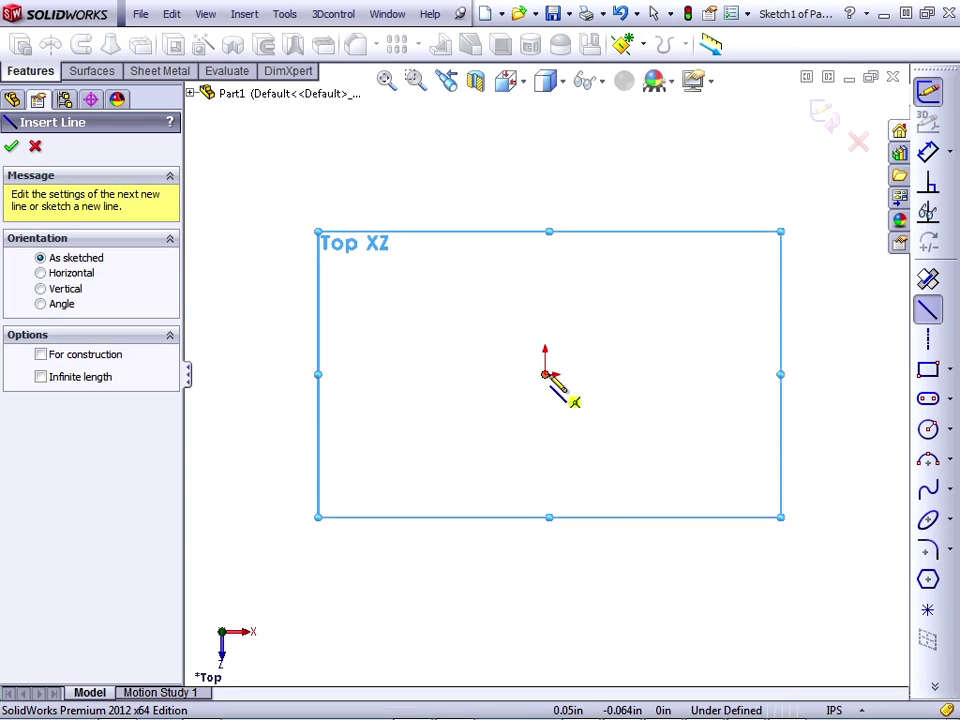
left_click(546, 372)
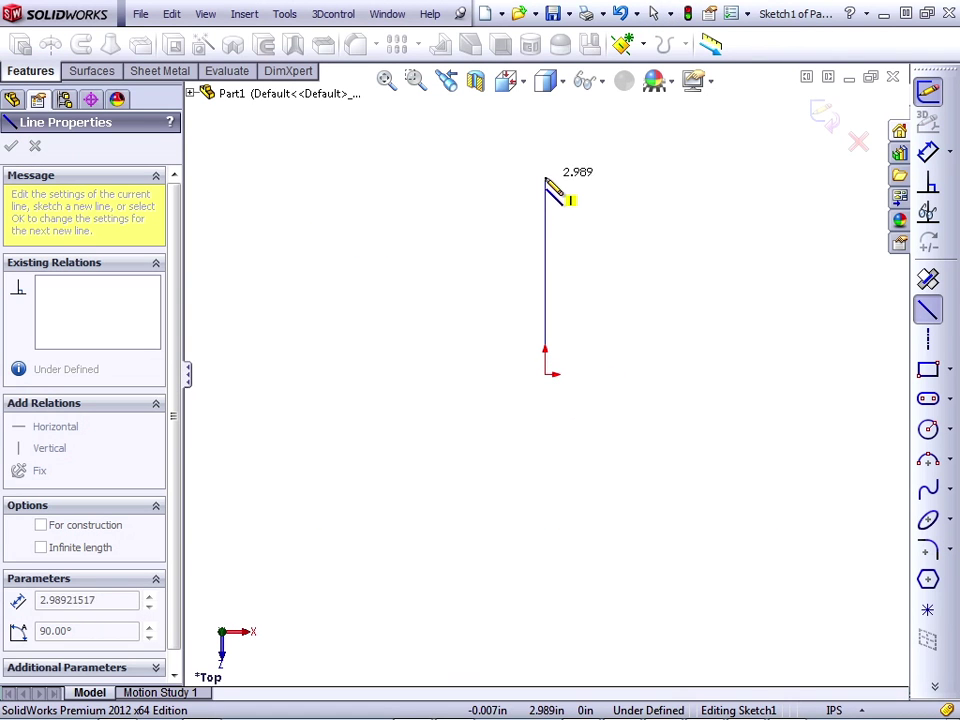
double_click(545, 157)
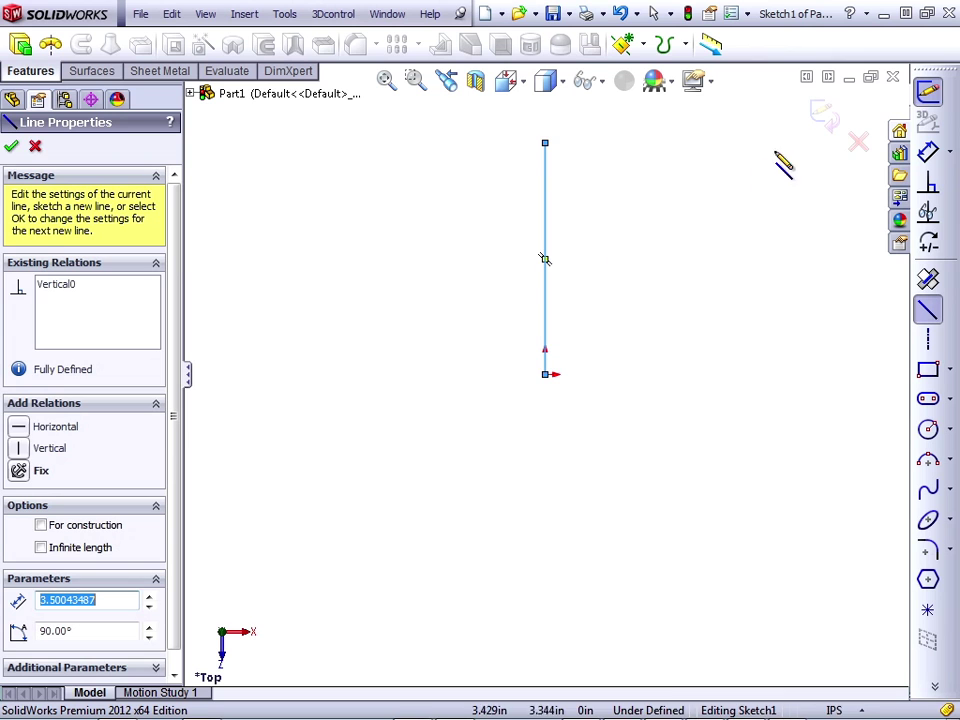
Close Sketch1 and draw a three-point arc of about 7.52 in radius beside the line on Top XZ
left_click(826, 118)
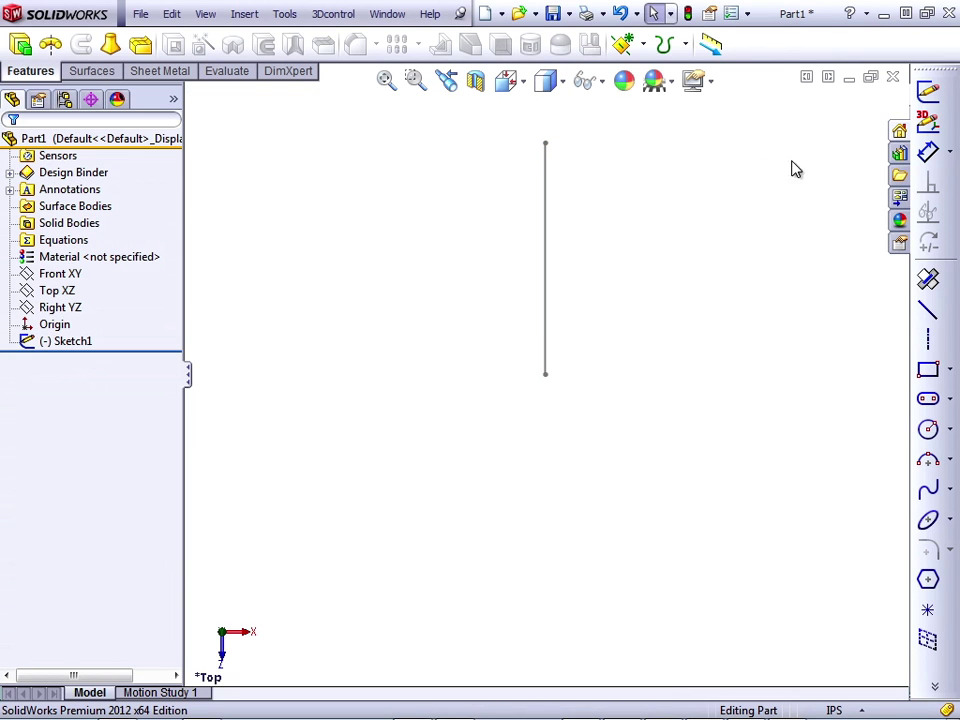
left_click(60, 274)
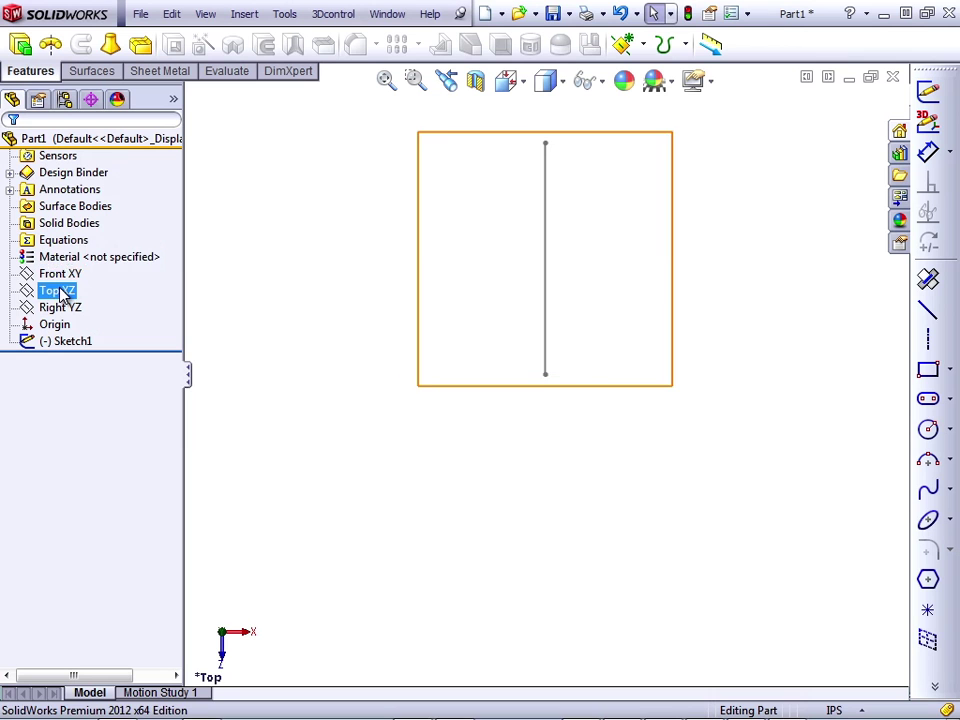
left_click(60, 289)
left_click(928, 459)
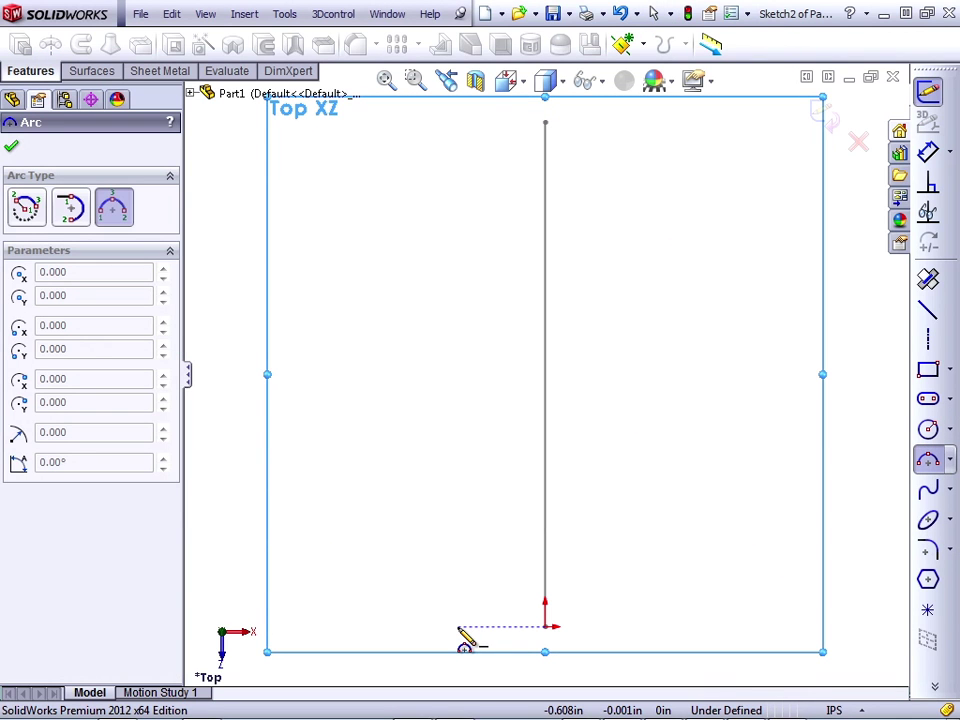
left_click(458, 627)
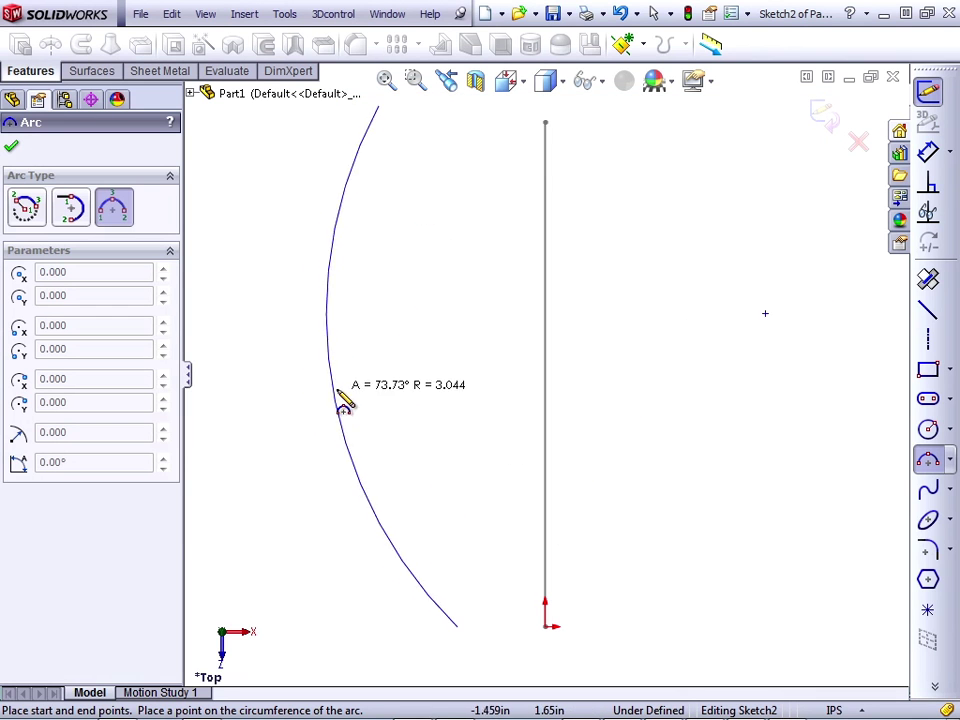
left_click(455, 386)
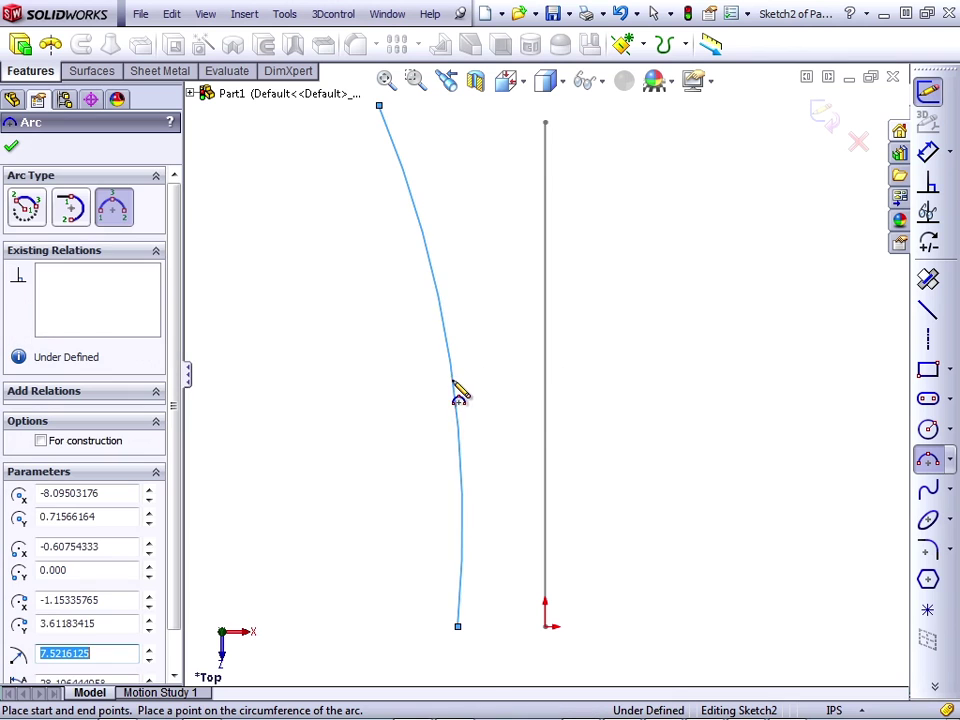
Close the arc sketch and draw a 0.301 in radius circle on the Front XY plane
left_click(833, 128)
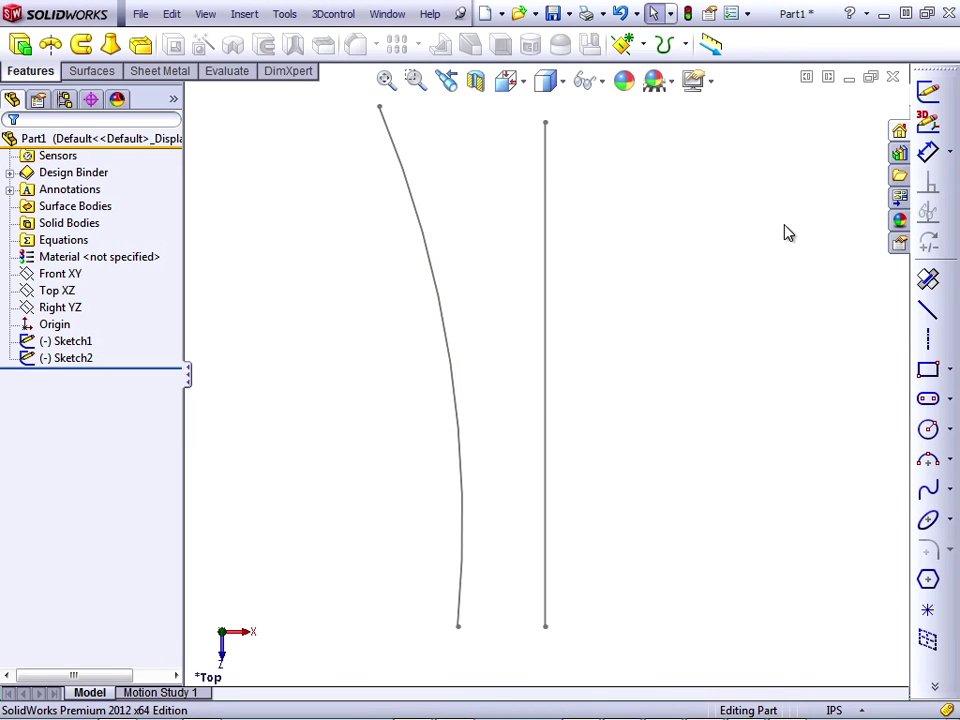
left_click(60, 273)
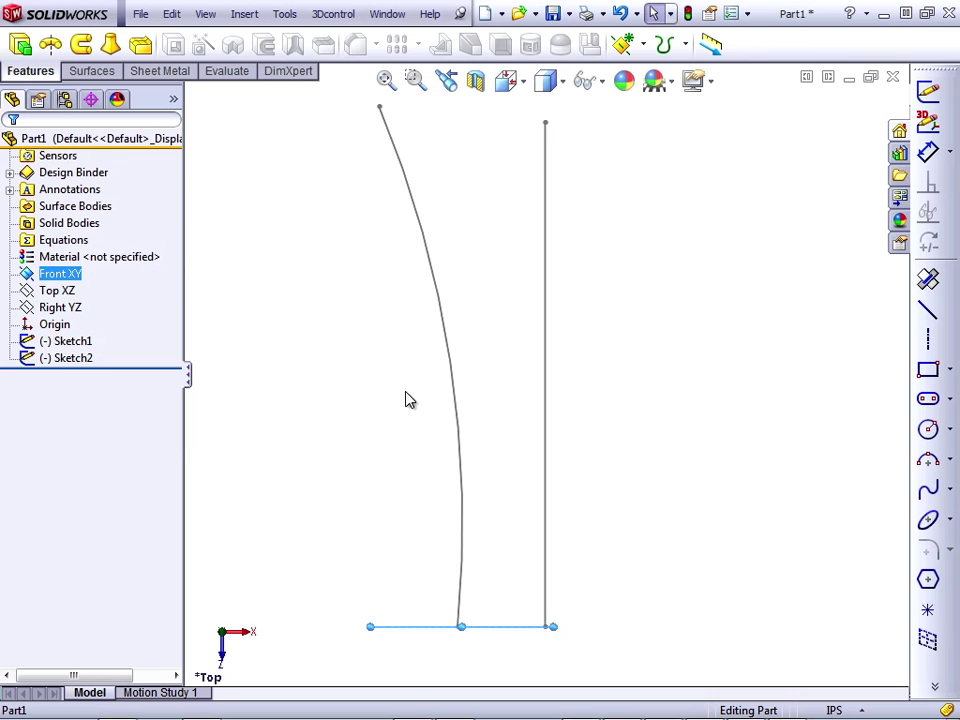
mouse_move(456, 446)
middle_mouse_down()
mouse_move(497, 249)
mouse_move(497, 279)
middle_mouse_up()
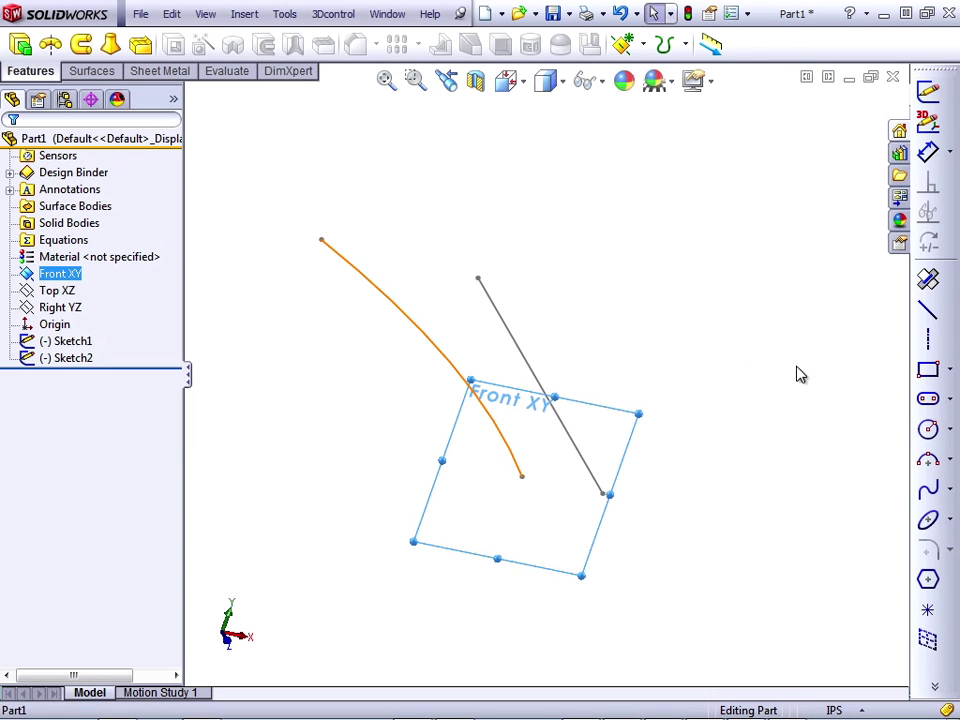
key("c")
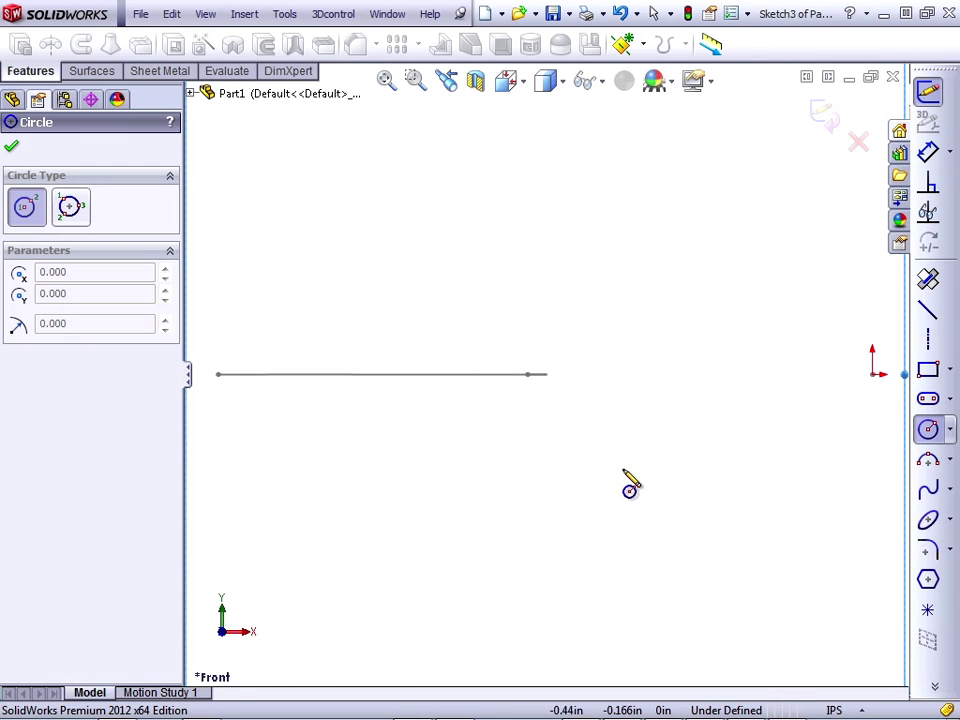
left_click(775, 462)
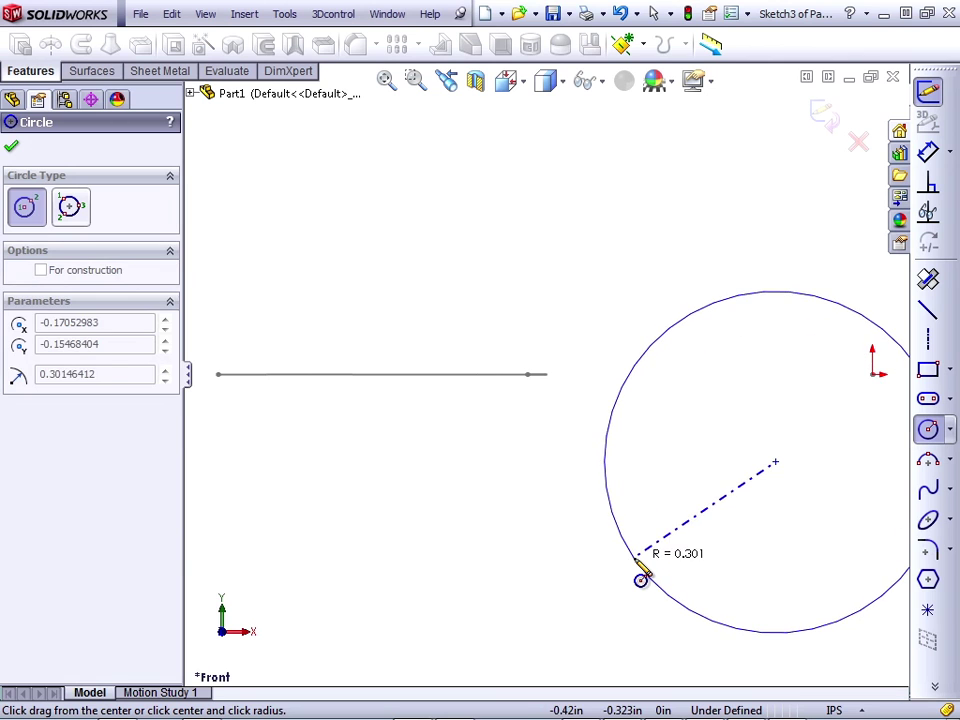
left_click(643, 574)
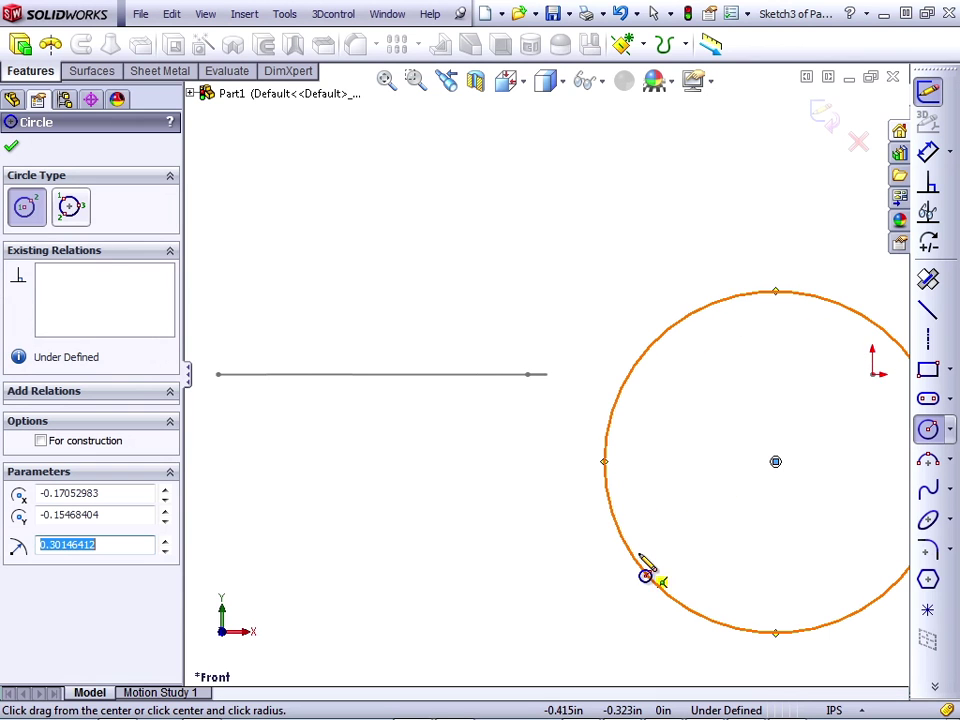
Add a construction line from the circle's centre to its edge
left_click(929, 341)
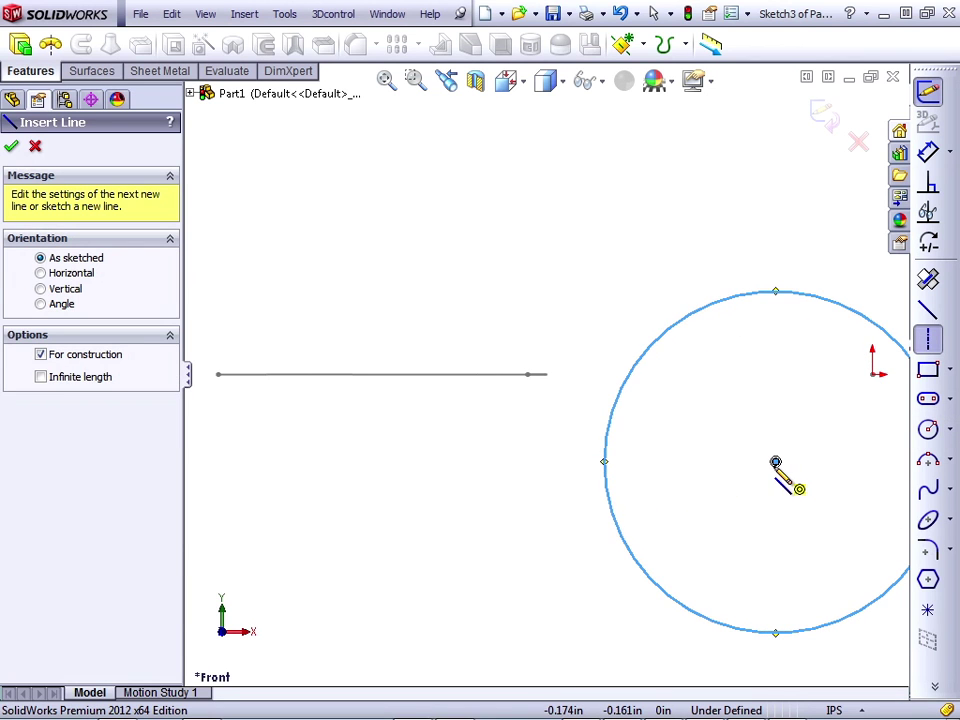
left_click(775, 462)
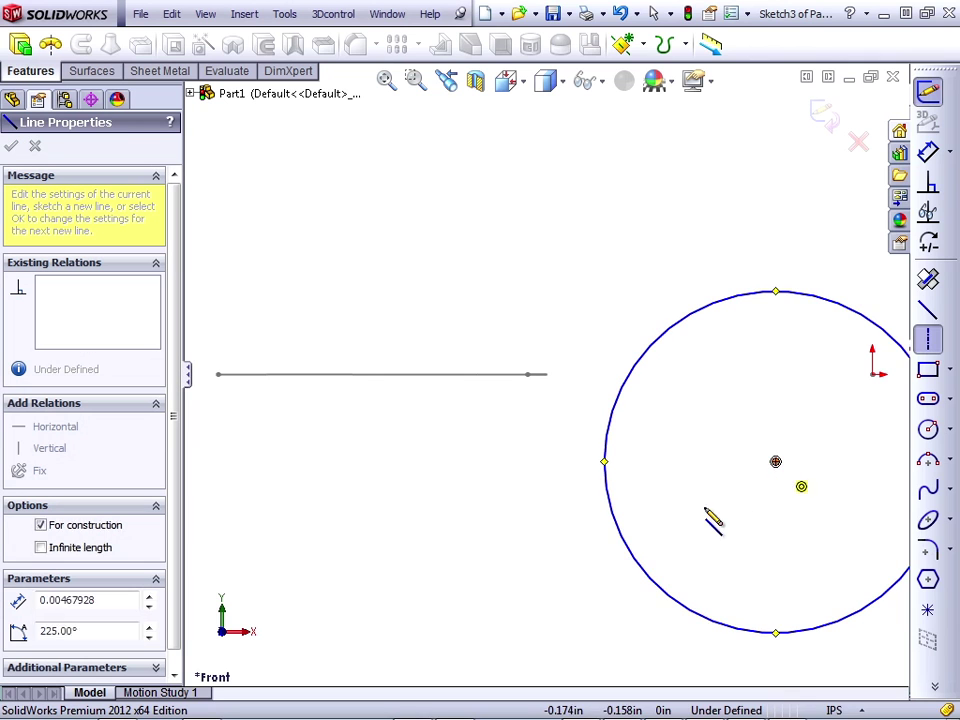
left_click(632, 556)
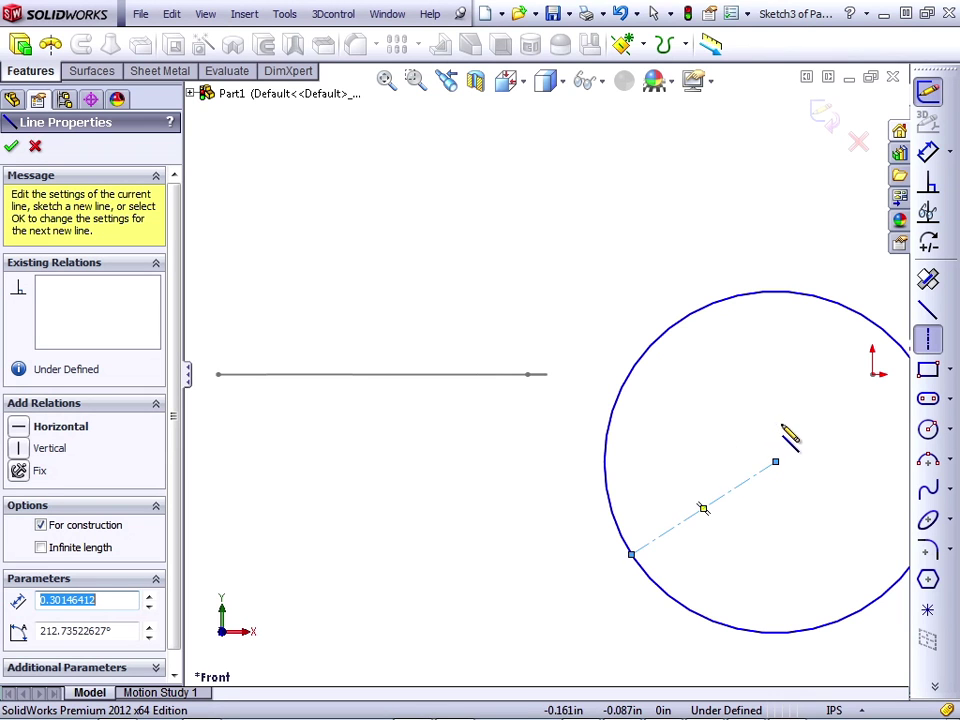
Pierce the circle's centre onto the straight path line
left_click(928, 340)
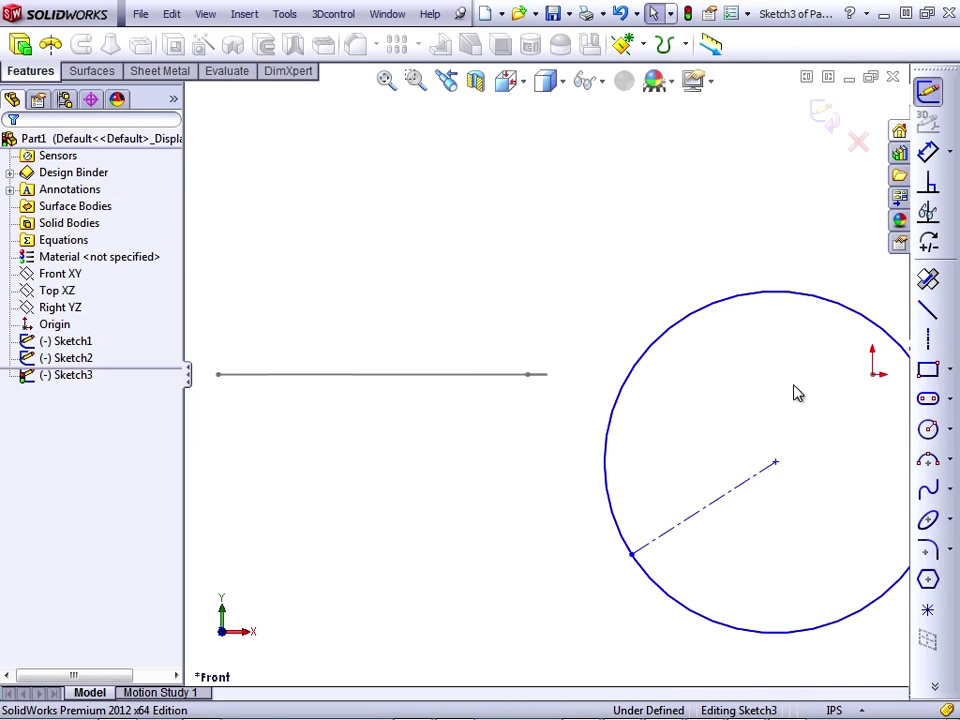
scroll(630, 420, "down", 5)
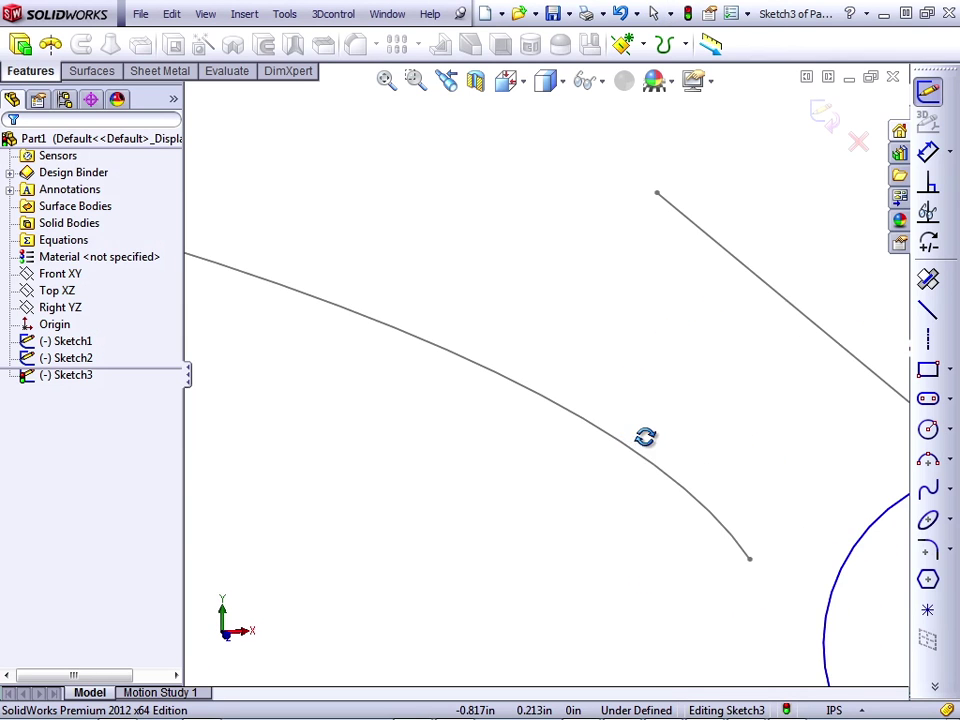
scroll(648, 446, "up", 5)
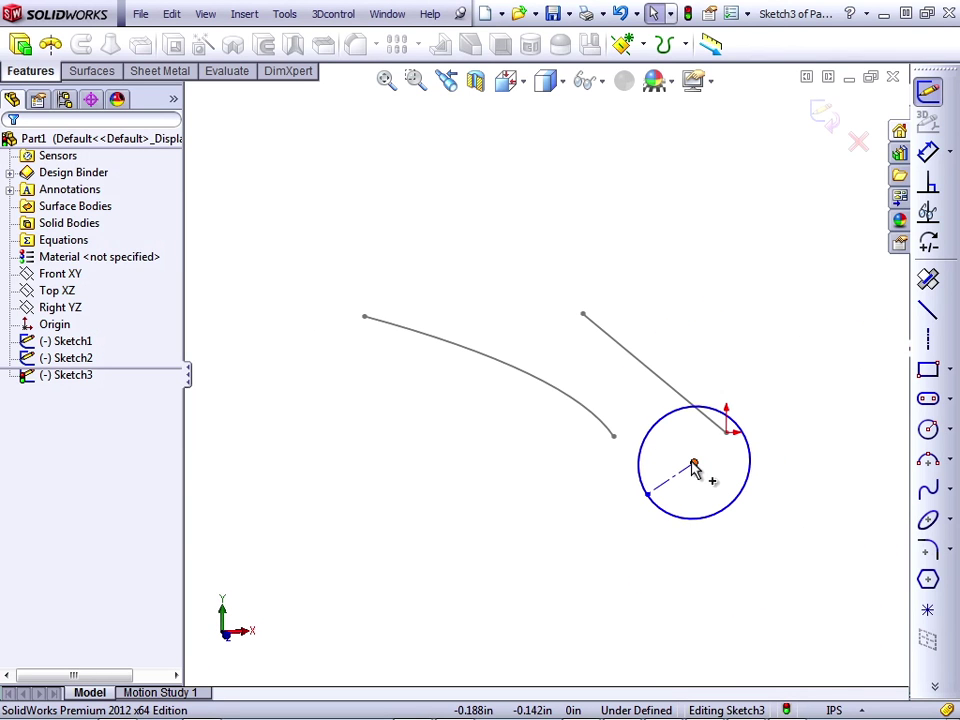
left_click(693, 465)
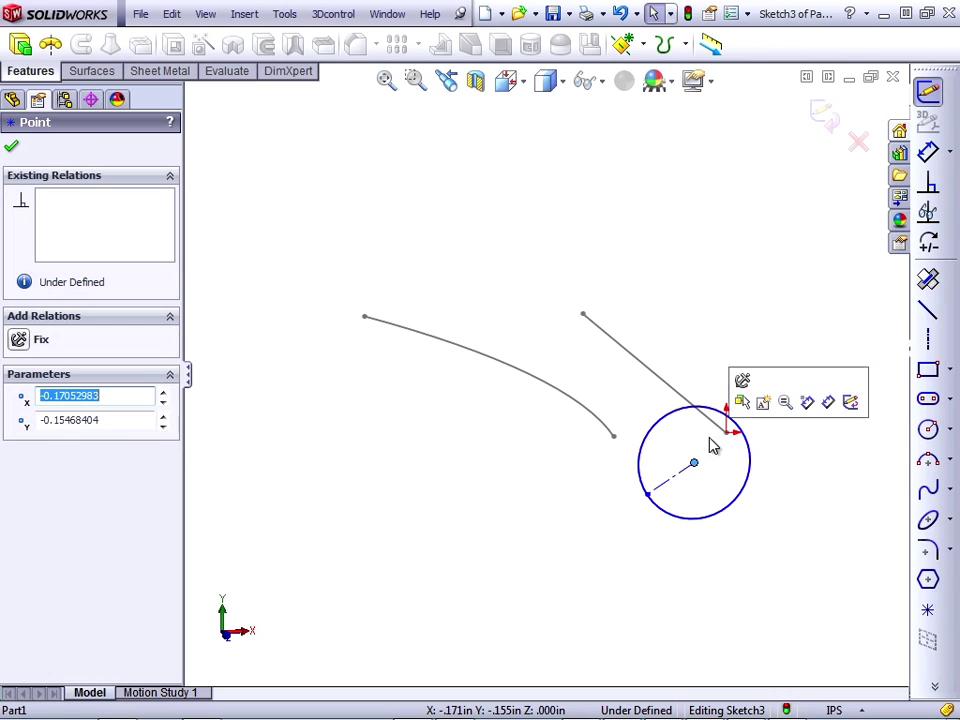
left_click(717, 431, "ctrl")
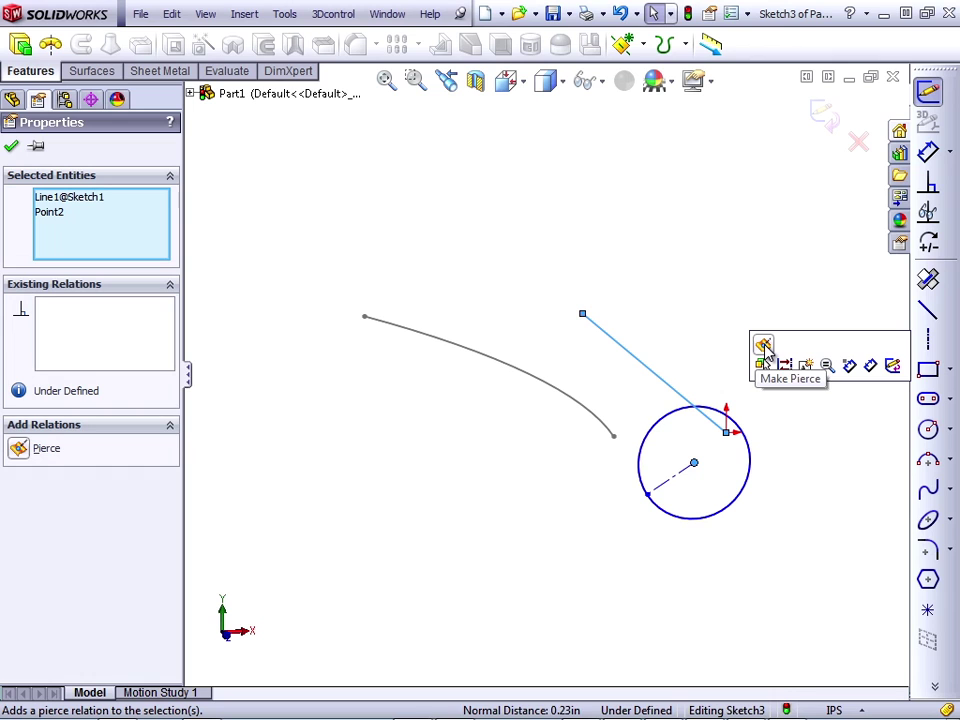
left_click(764, 346)
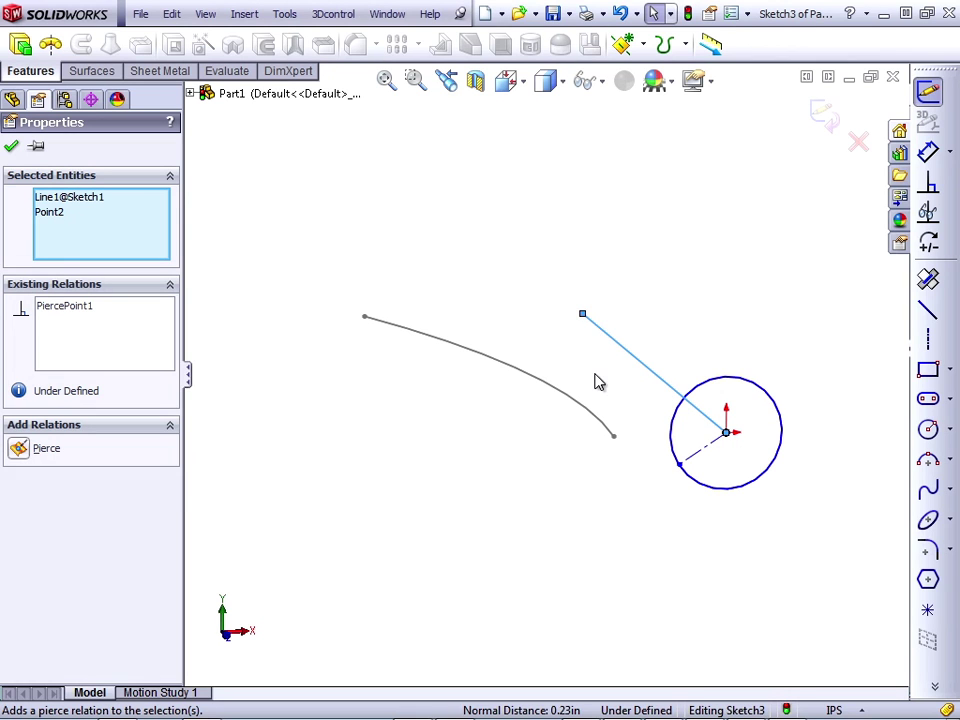
Make the circle's edge point pierce the guide arc
left_click(679, 469)
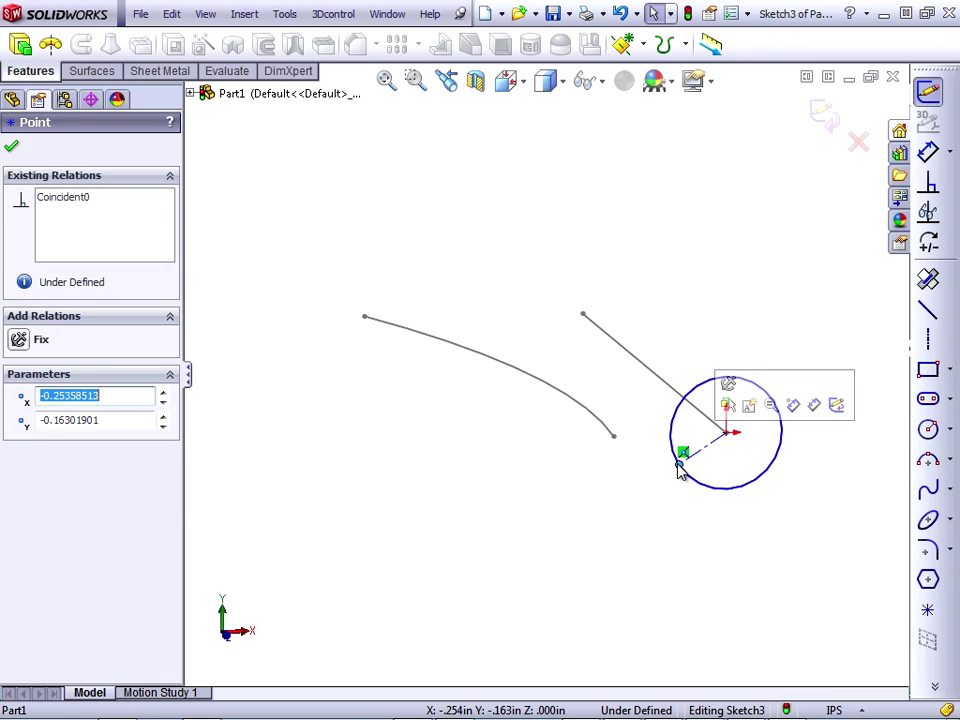
left_click(599, 423, "ctrl")
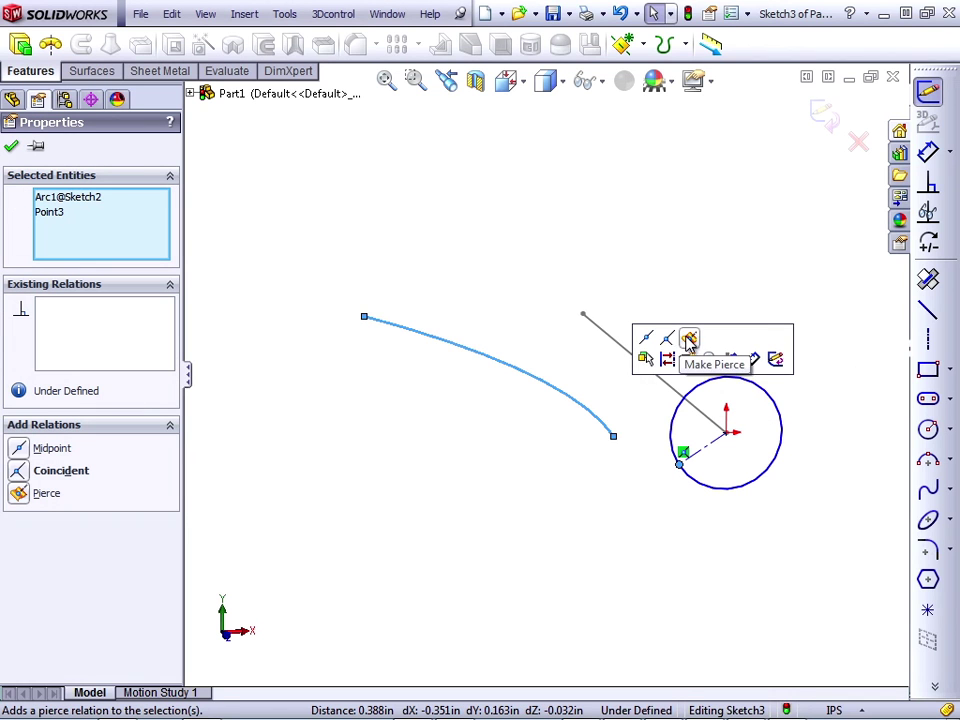
left_click(689, 340)
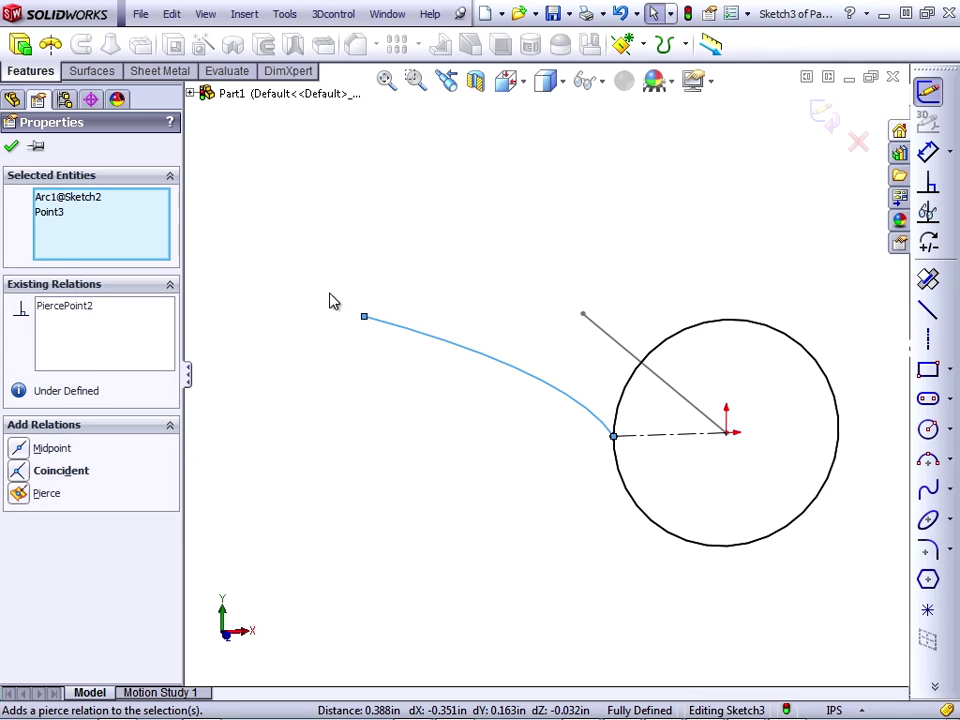
Sweep the circle Sketch3 along the line Sketch1, using the Sketch2 arc as guide curve
left_click(822, 116)
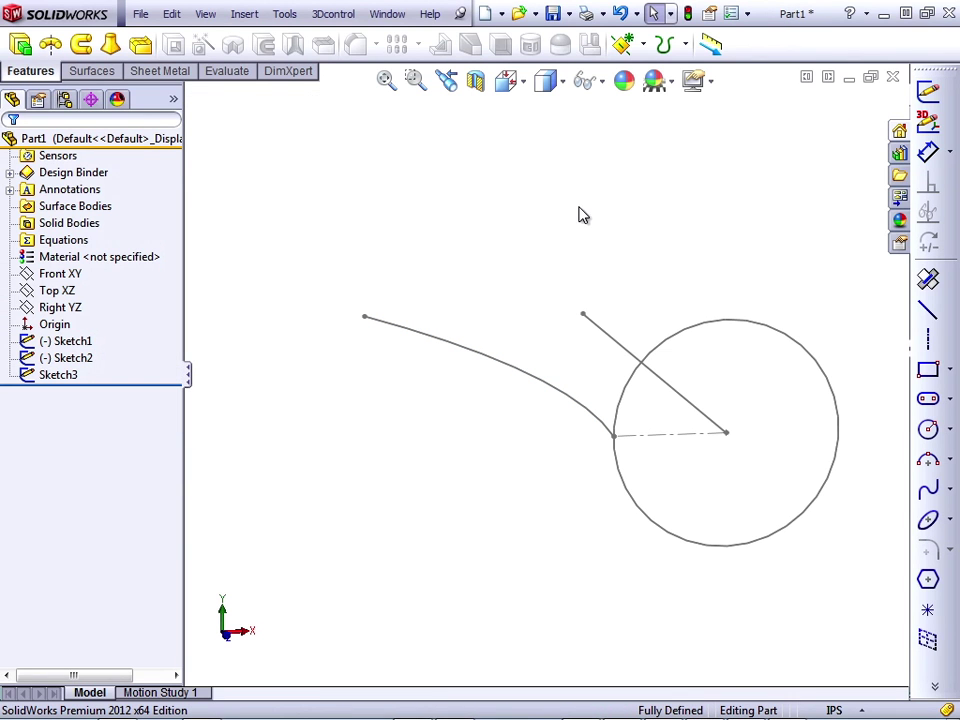
left_click(81, 44)
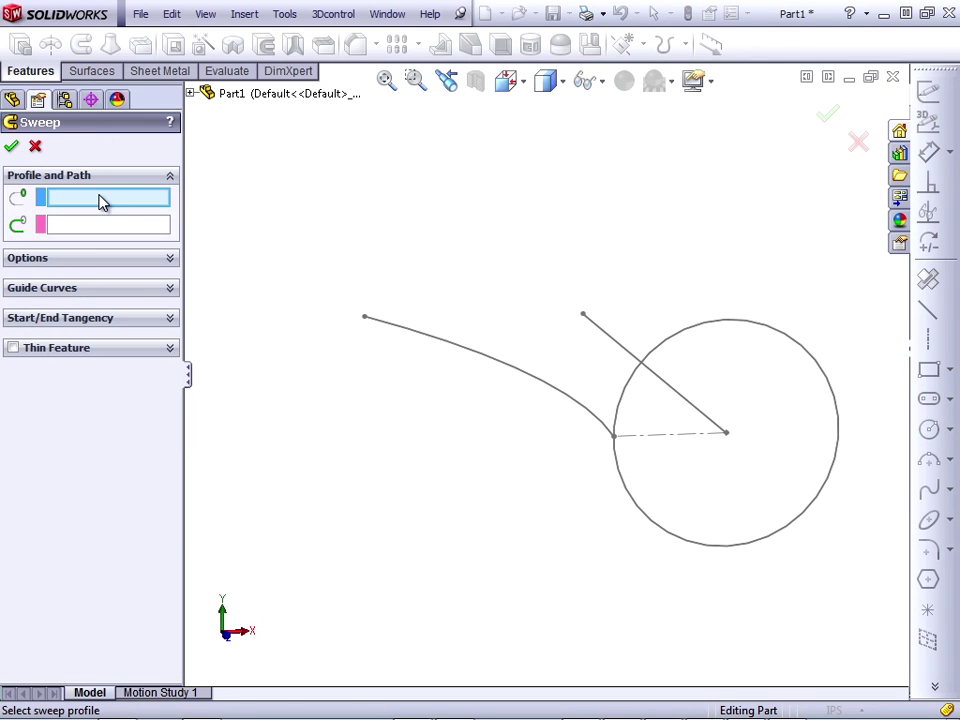
left_click(727, 334)
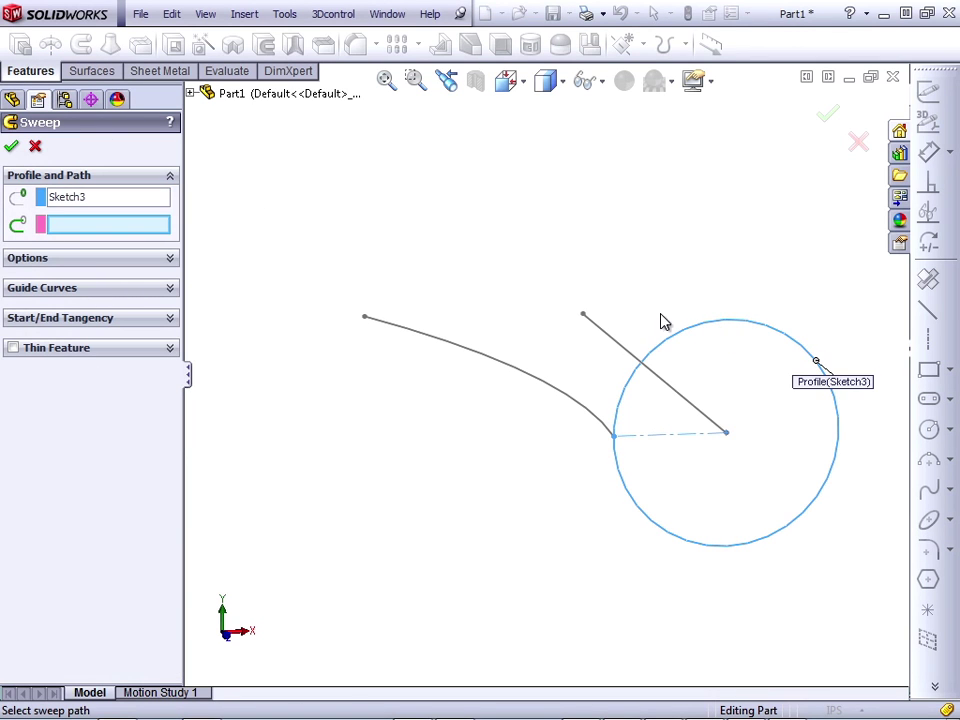
left_click(615, 345)
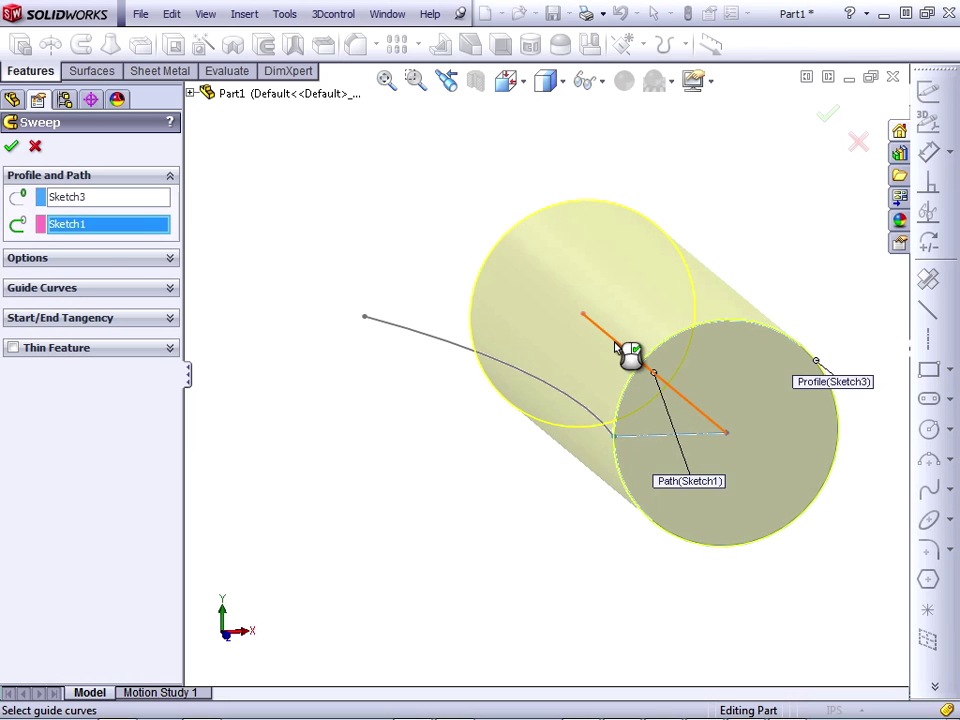
left_click(57, 289)
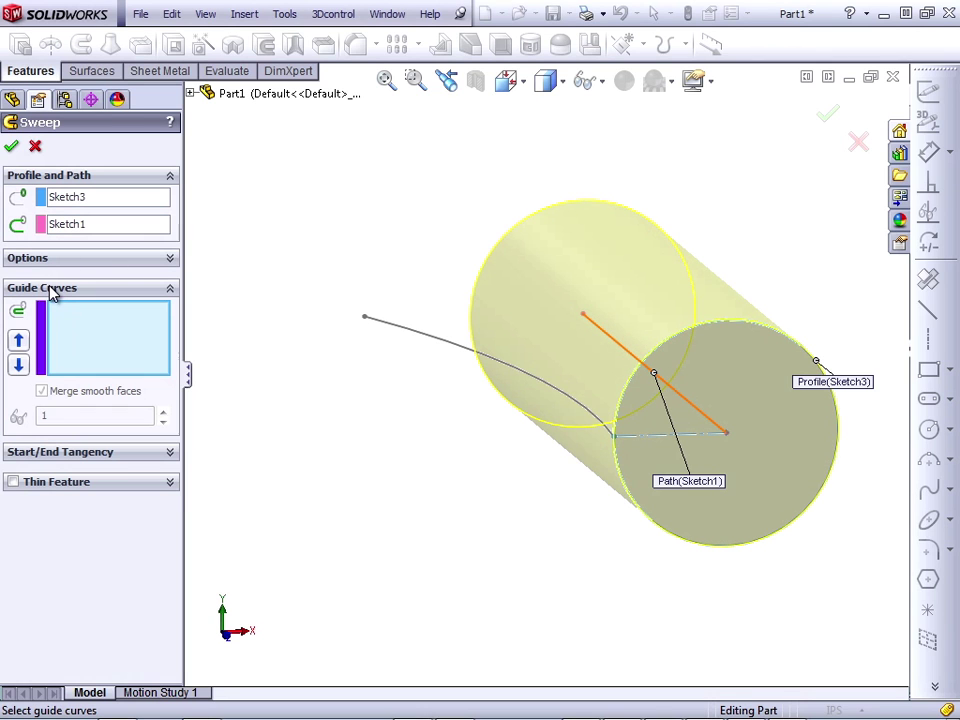
left_click(546, 386)
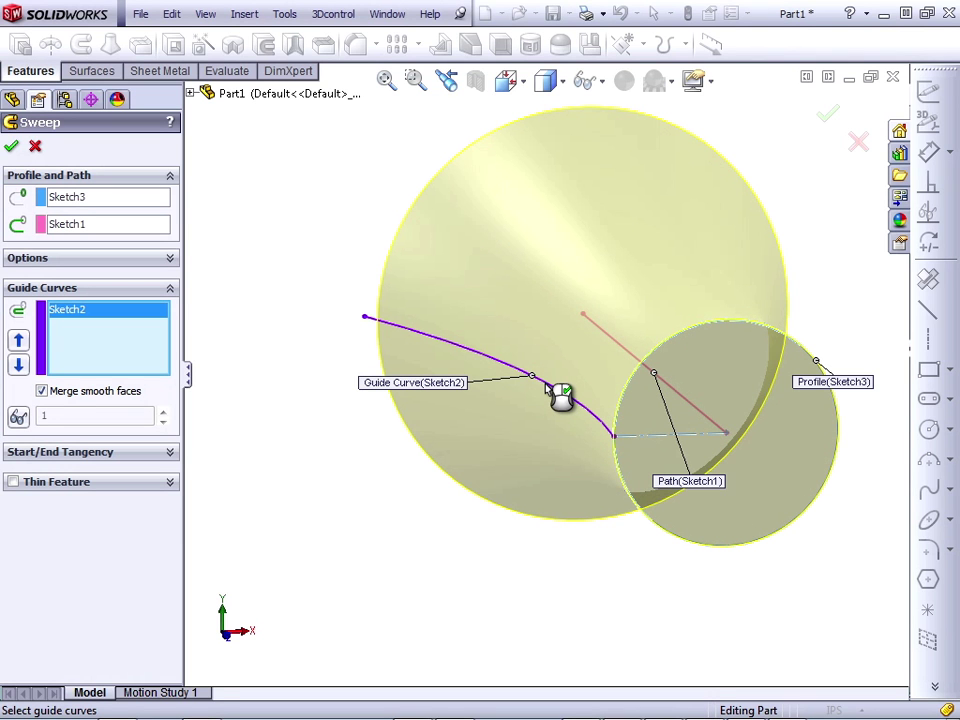
middle_click_drag(459, 528, 592, 400)
left_click(11, 146)
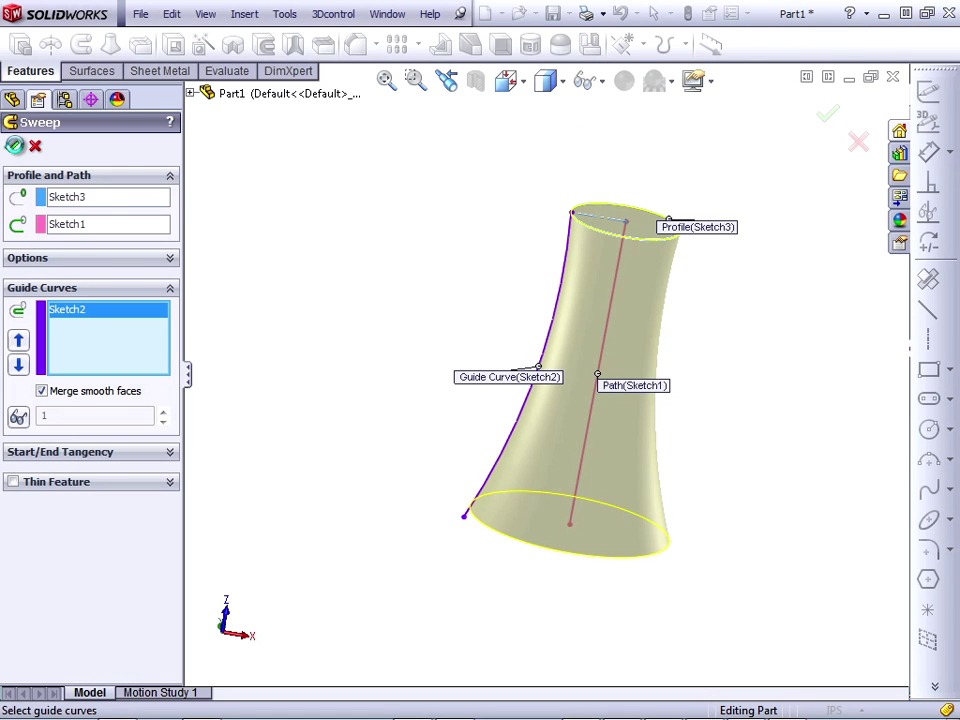
middle_click_drag(412, 380, 409, 482)
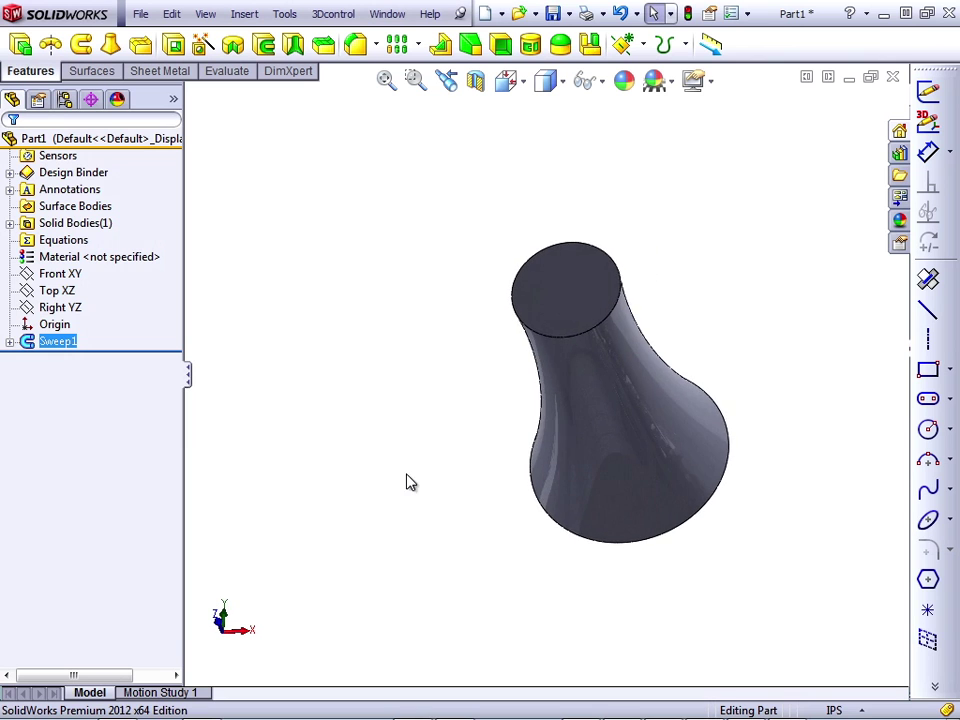
Delete the Sweep1 feature
left_click(45, 343)
key("Delete")
key("Return")
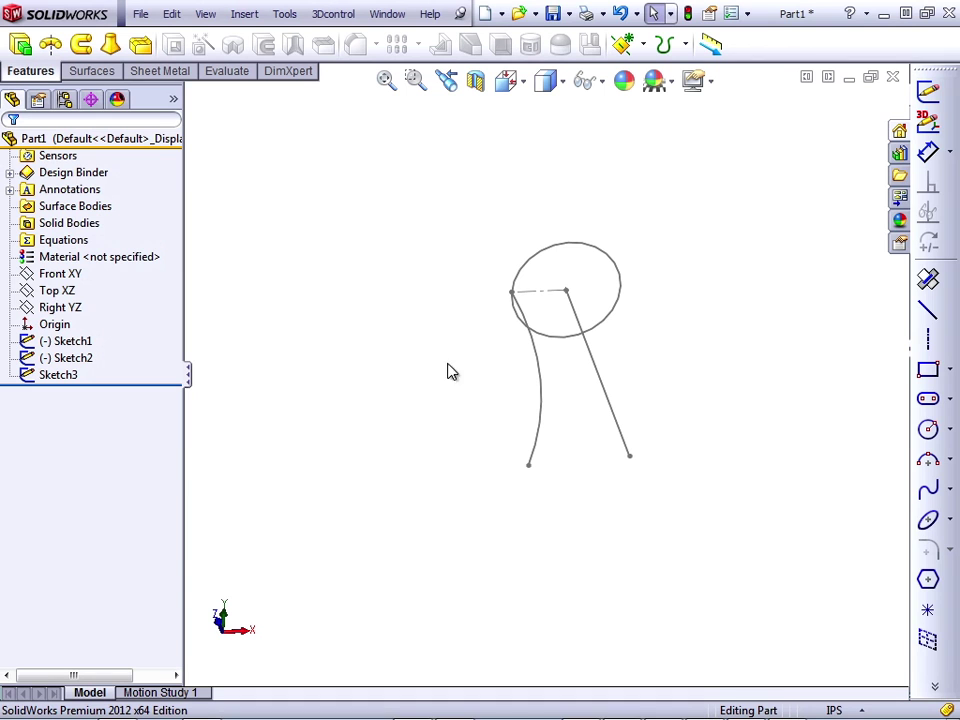
Draw a second three-point arc beside the path line on the Right YZ plane as Sketch4
left_click(62, 308)
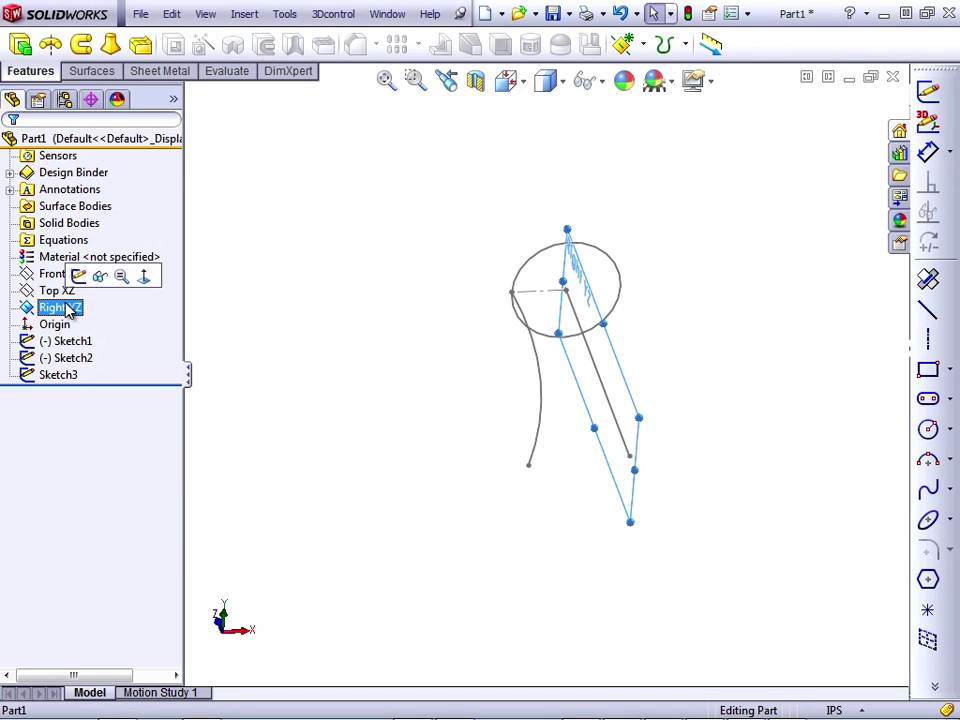
mouse_move(555, 360)
middle_mouse_down()
mouse_move(579, 456)
mouse_move(396, 478)
mouse_move(437, 519)
middle_mouse_up()
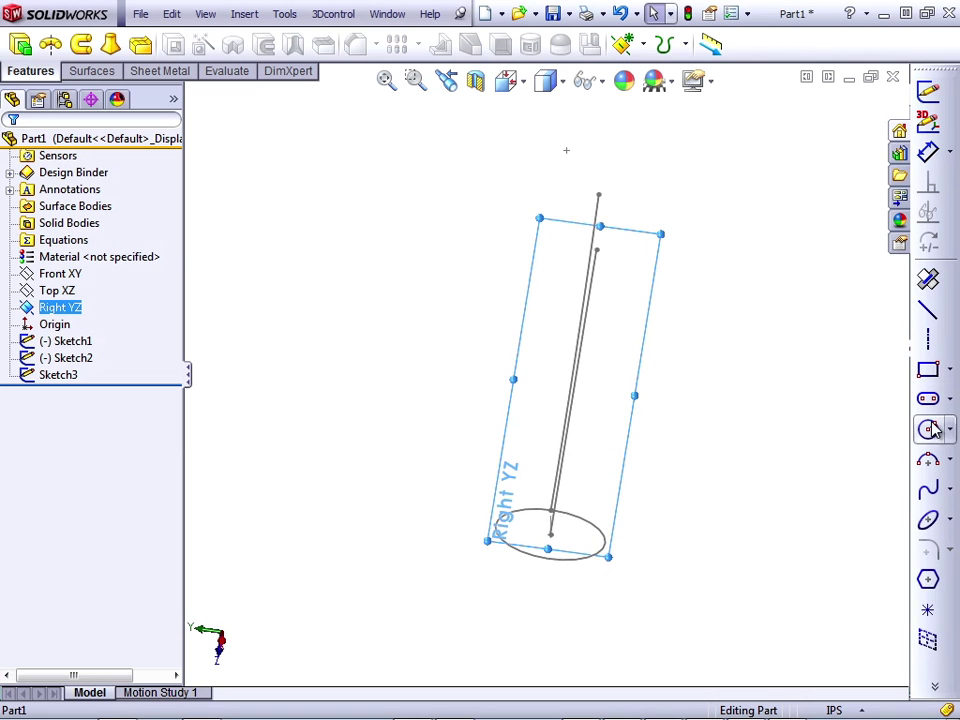
left_click(928, 459)
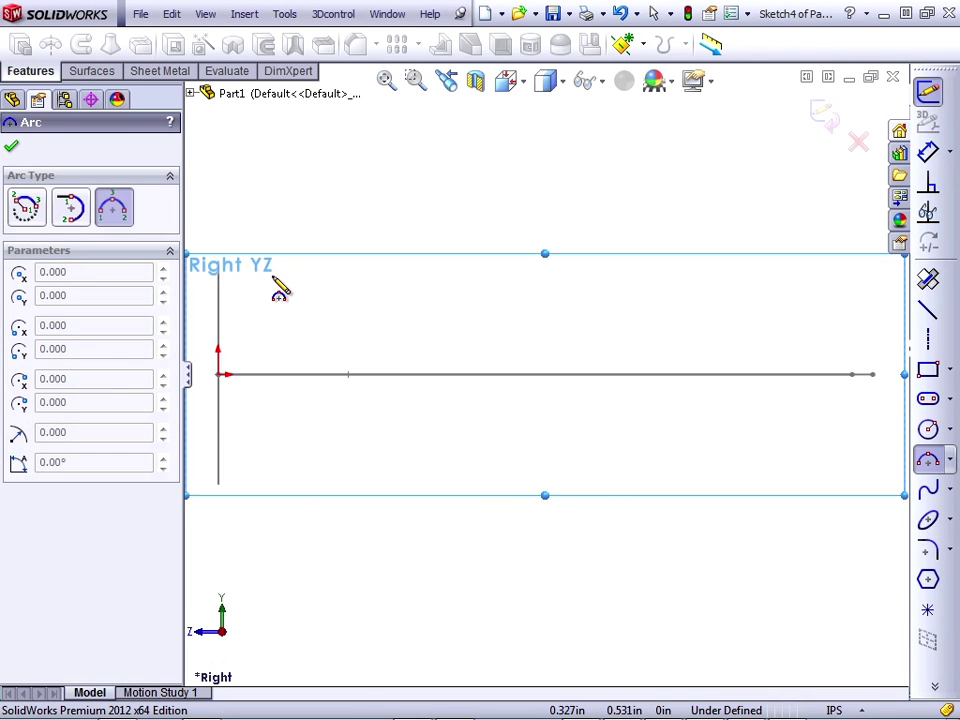
left_click(218, 256)
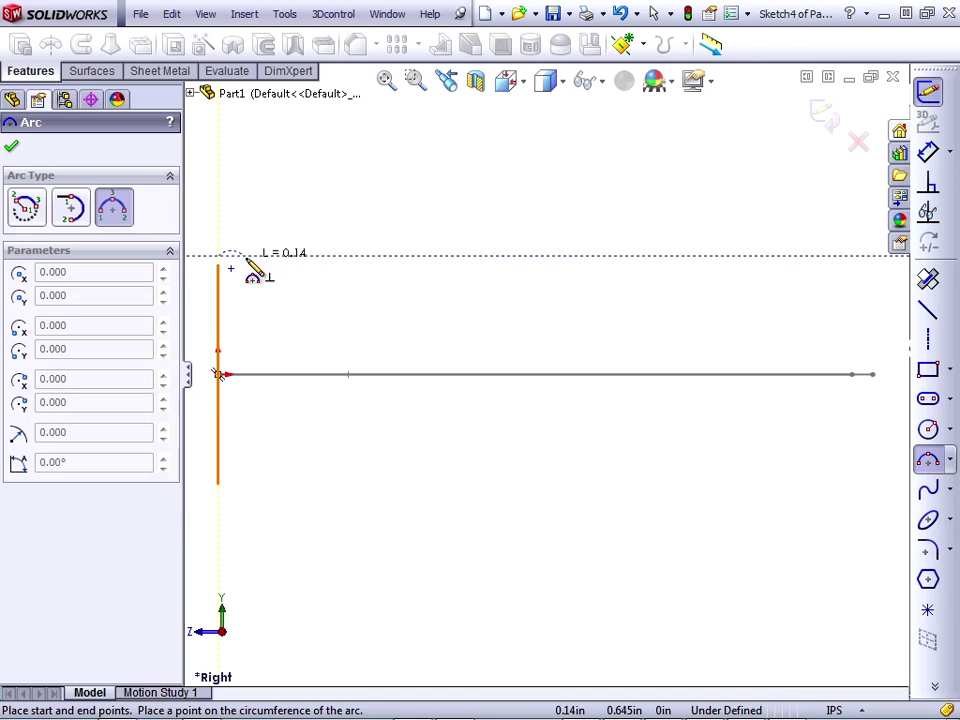
left_click(853, 196)
left_click(634, 148)
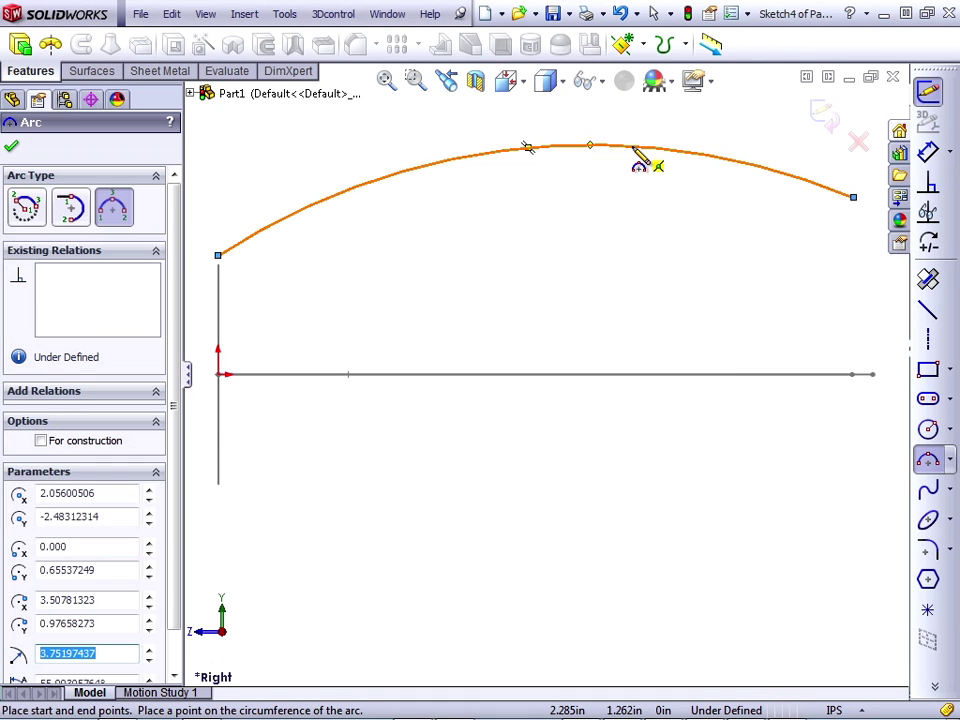
left_click(928, 91)
mouse_move(343, 479)
middle_mouse_down()
mouse_move(439, 465)
mouse_move(463, 531)
middle_mouse_up()
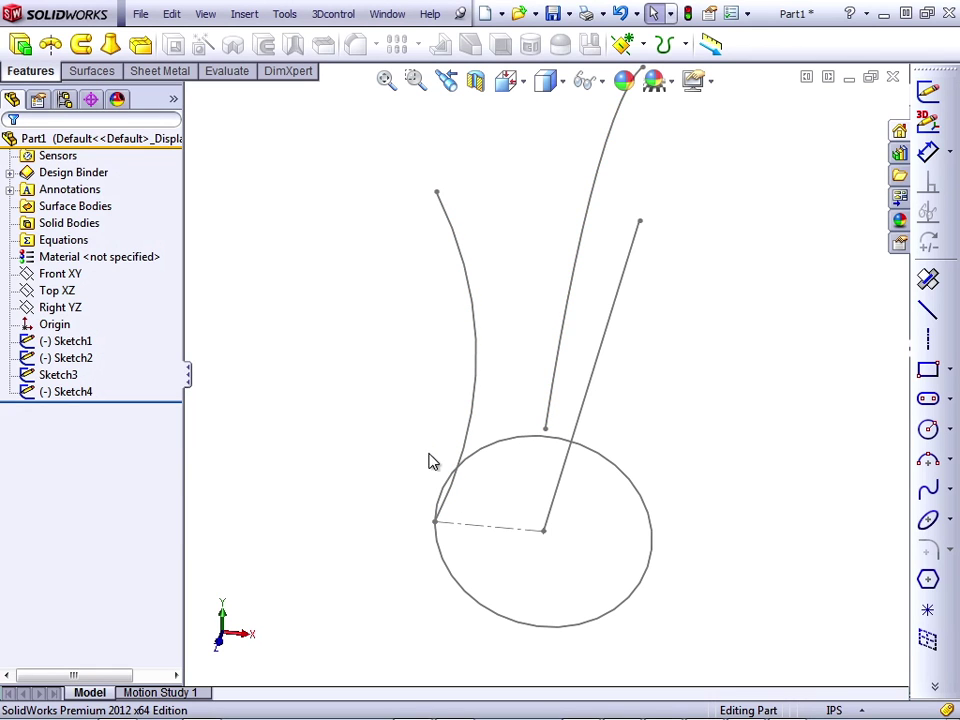
Reorder the FeatureManager tree so Sketch3 sits below Sketch4
left_click(70, 378)
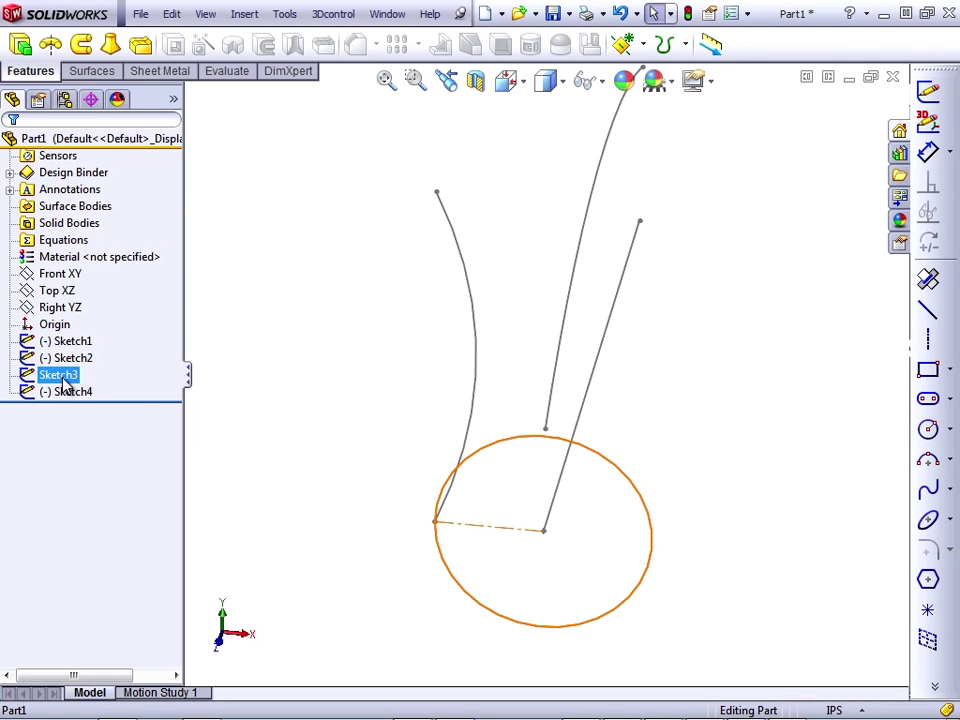
left_click(66, 391, "ctrl")
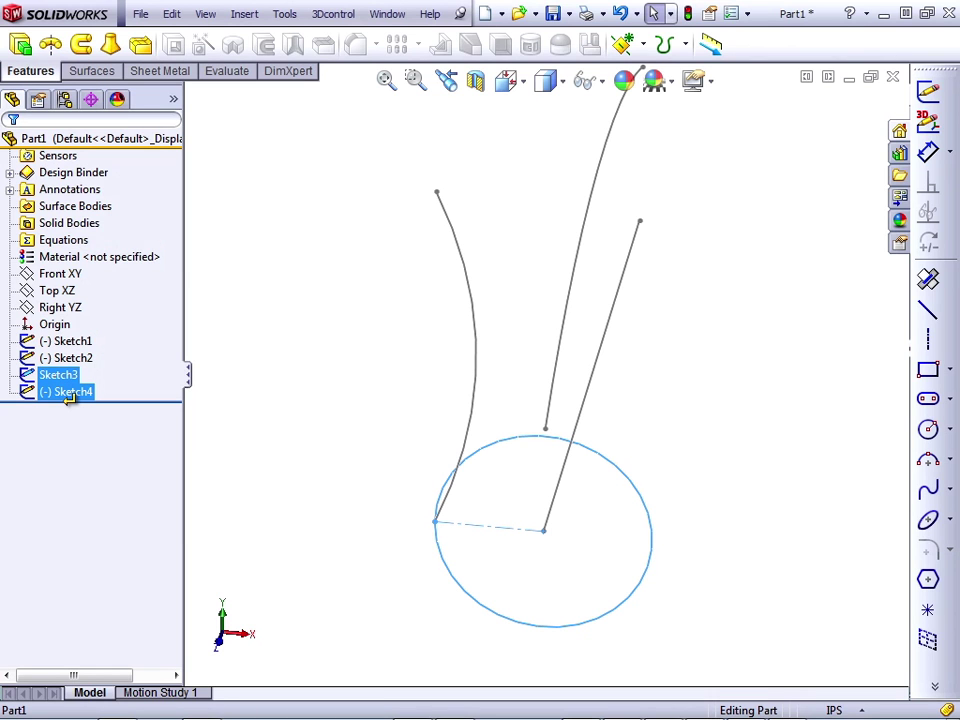
left_click_drag(68, 397, 60, 398)
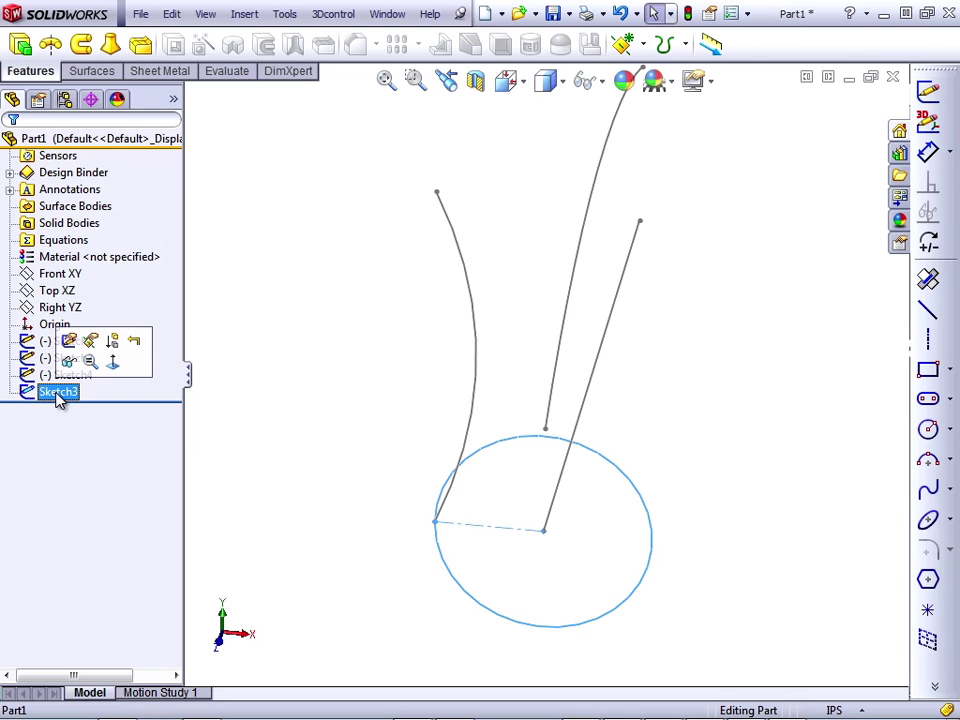
left_click(240, 426)
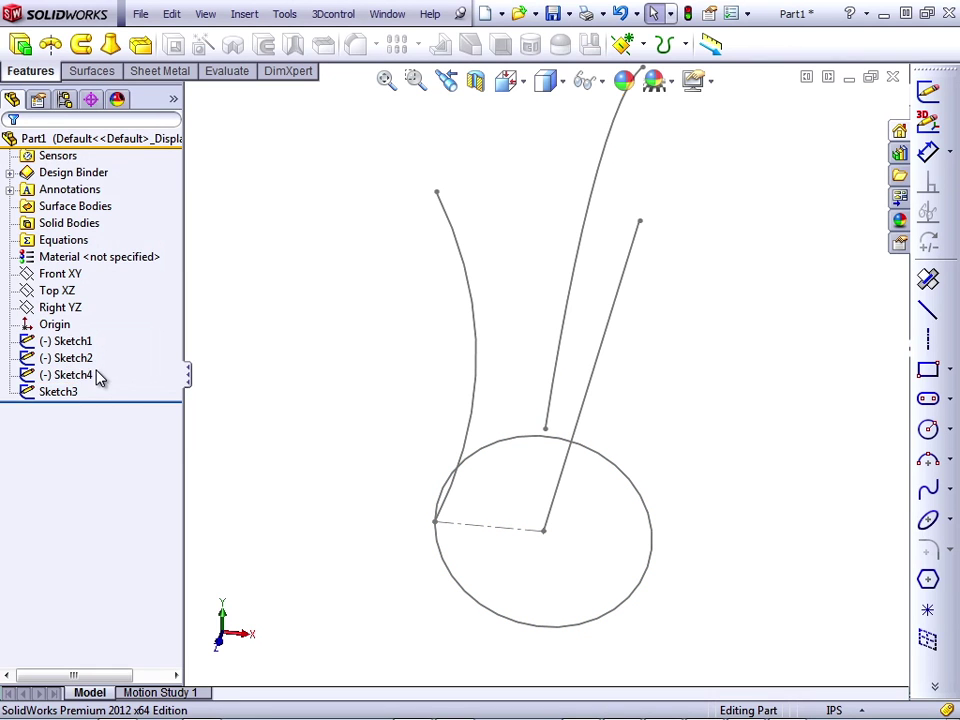
left_click(70, 376)
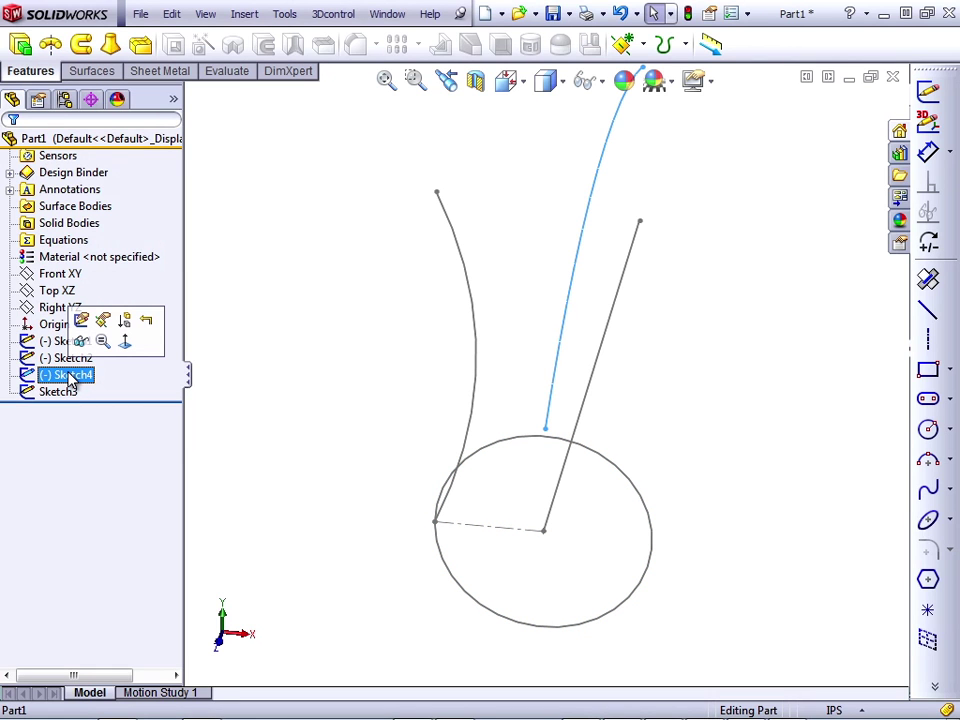
left_click(72, 391, "ctrl")
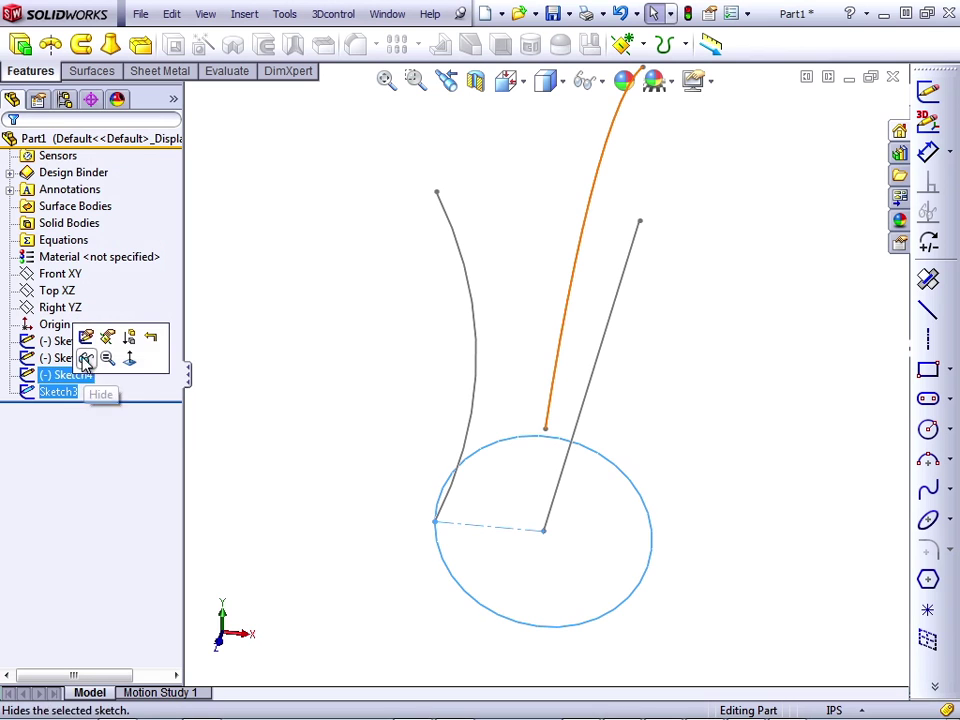
In Sketch3, delete the circle and draw an ellipse with radii 0.755 and 0.470 in
left_click(86, 340)
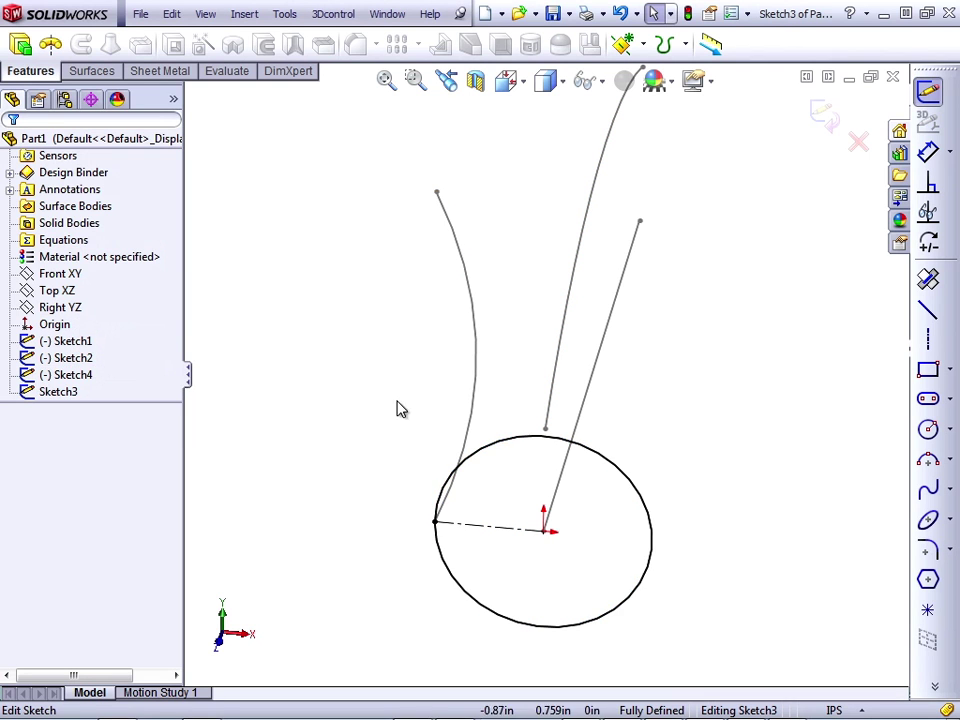
left_click(548, 440)
key("Delete")
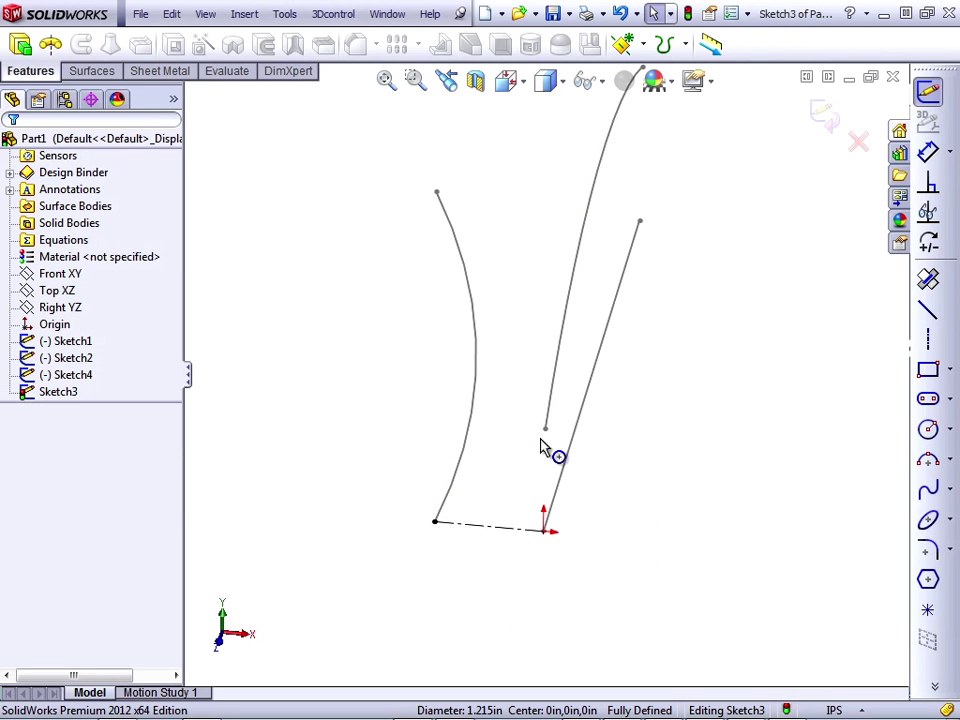
left_click(928, 519)
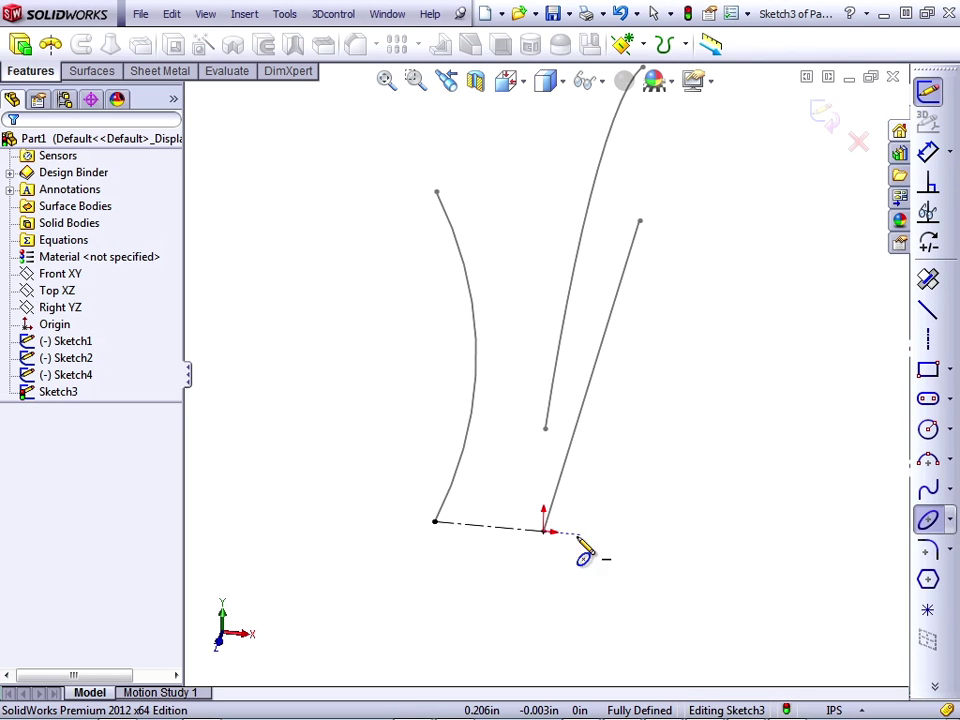
left_click(674, 551)
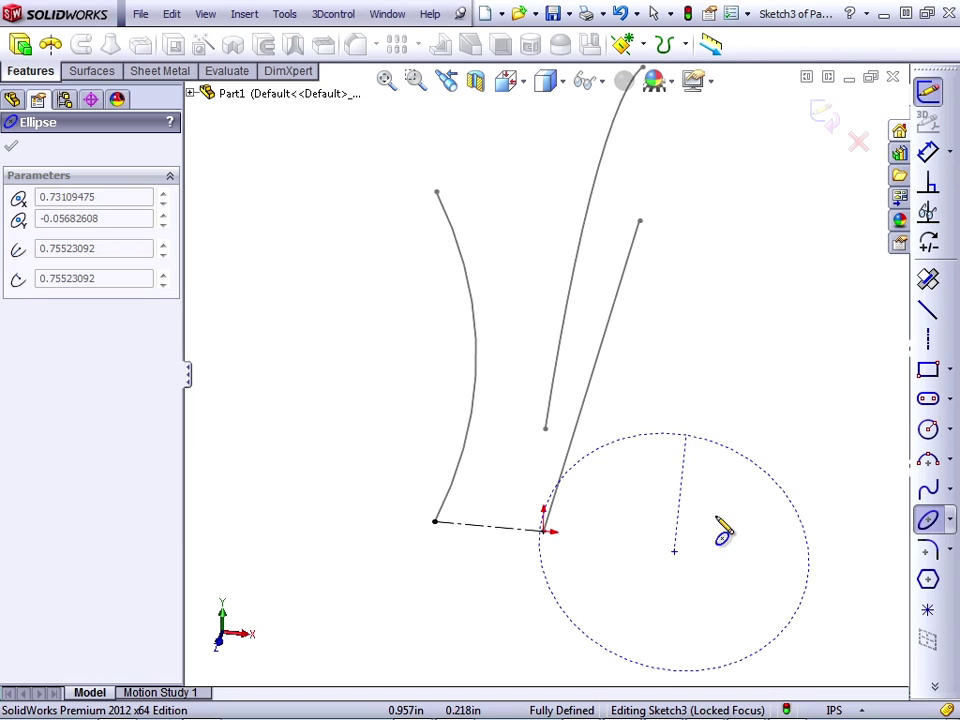
left_click(765, 557)
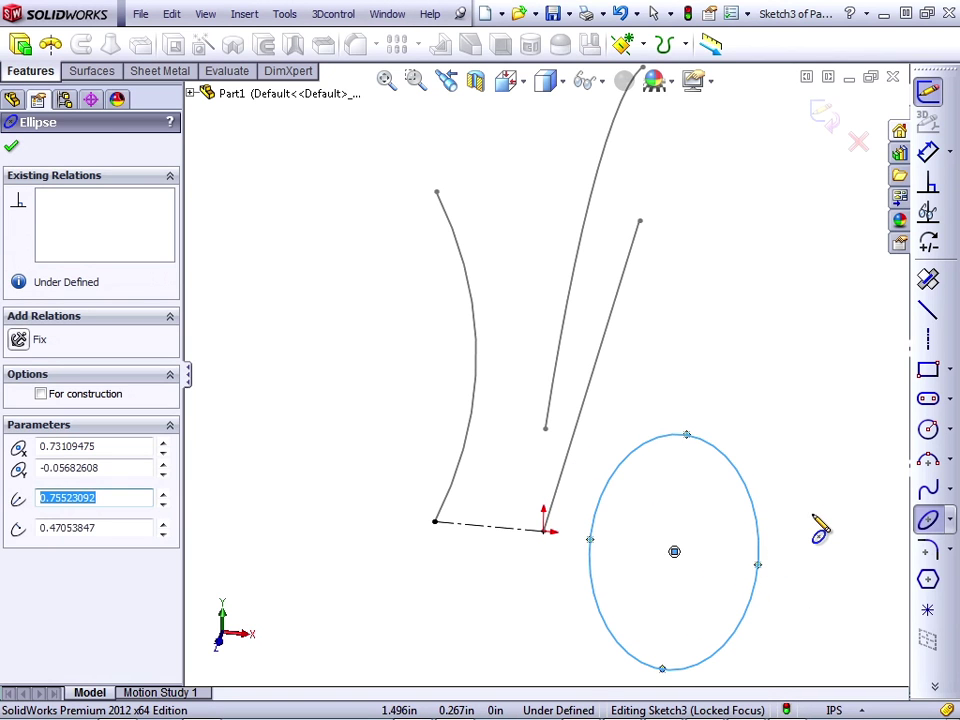
key("Escape")
Pierce the ellipse's centre onto the straight path line
left_click(545, 530)
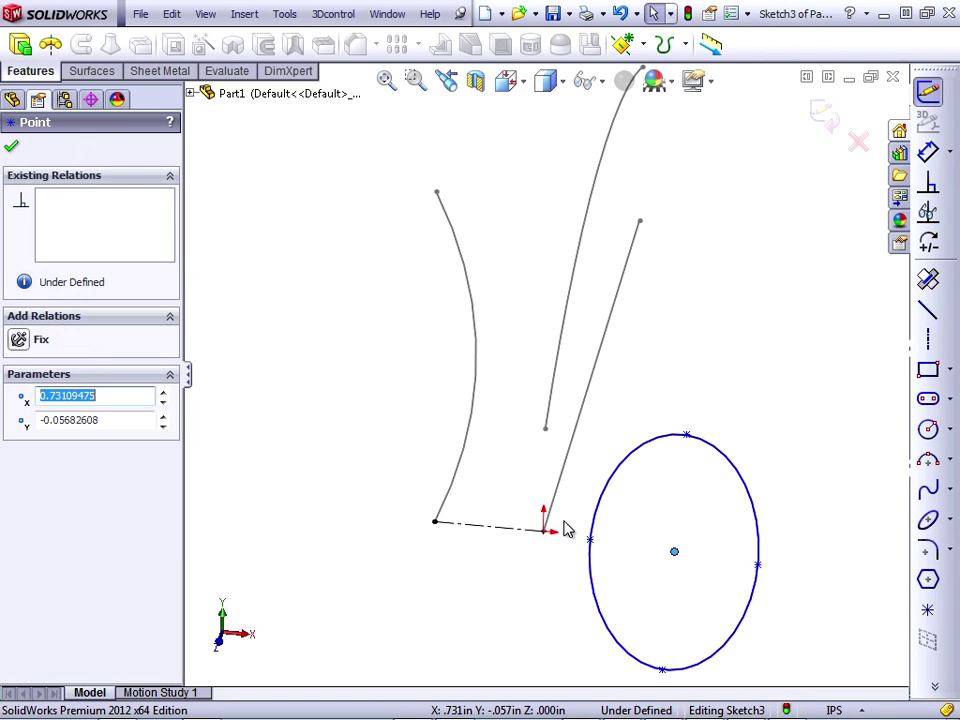
left_click(553, 502, "ctrl")
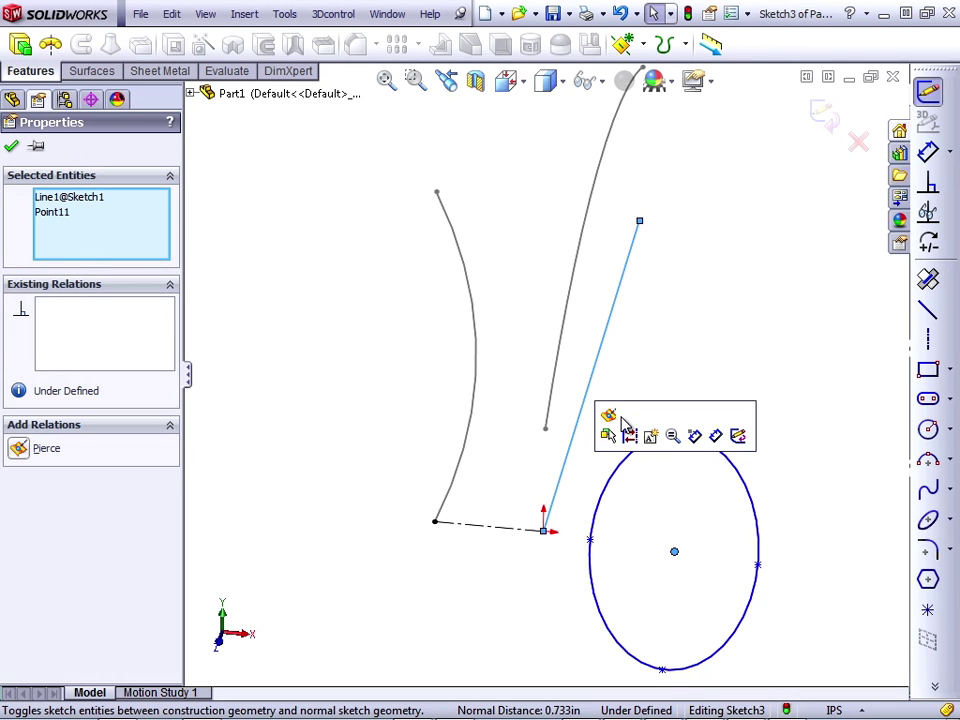
left_click(608, 416)
key("Escape")
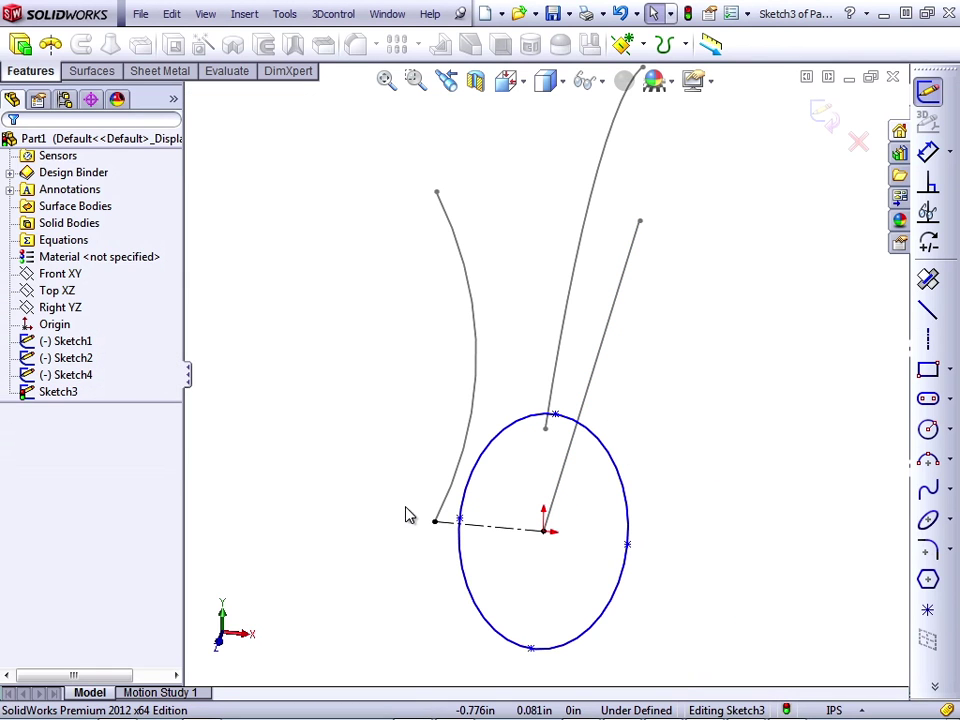
Make the ellipse's left point pierce the left arc guide
left_click(459, 518)
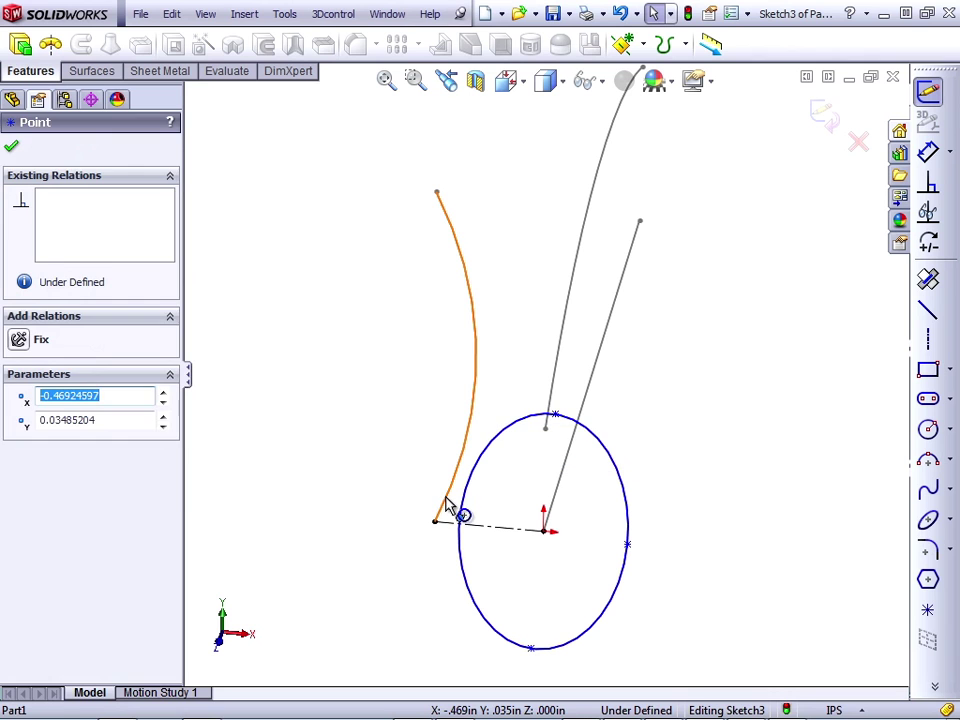
left_click(448, 507, "ctrl")
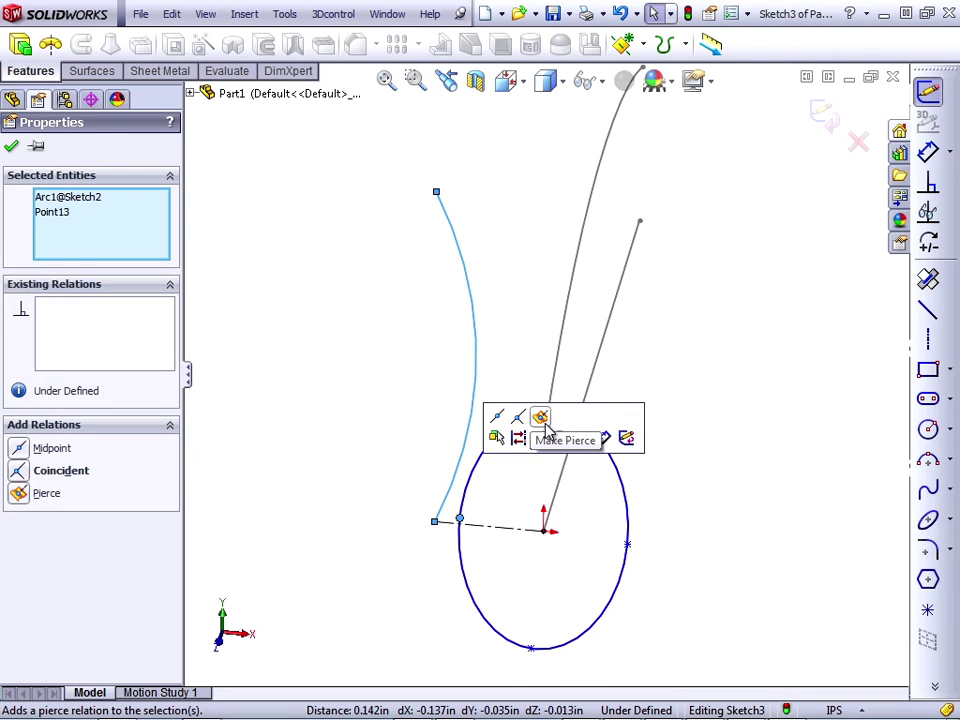
left_click(541, 417)
key("Escape")
Make the ellipse's top point pierce the second arc, fully defining Sketch3
left_click(545, 381)
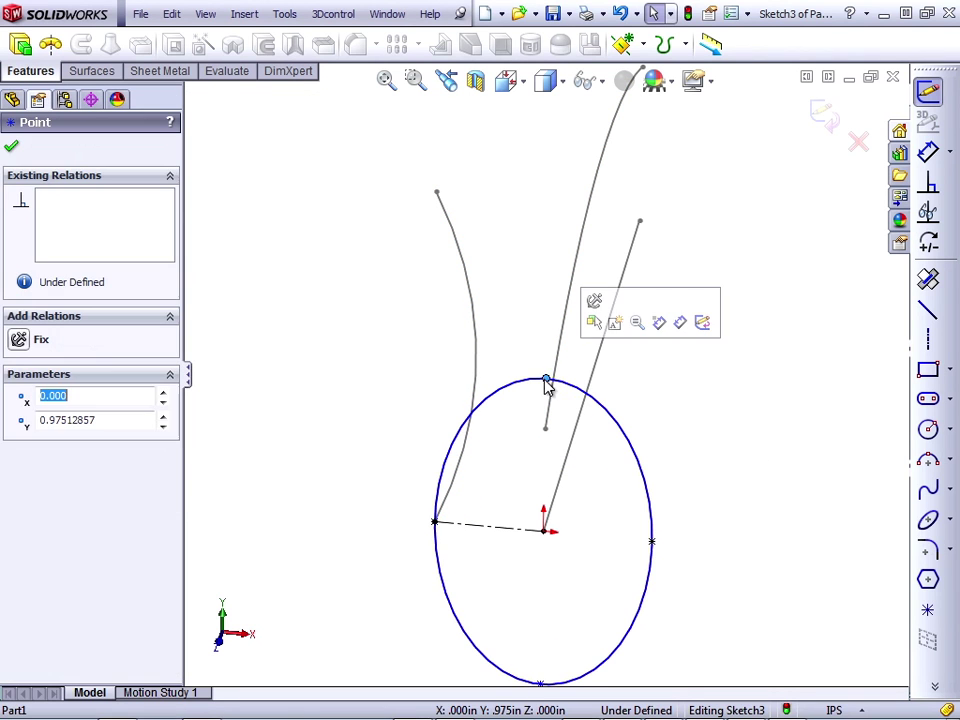
key("Escape")
left_click(558, 362, "ctrl")
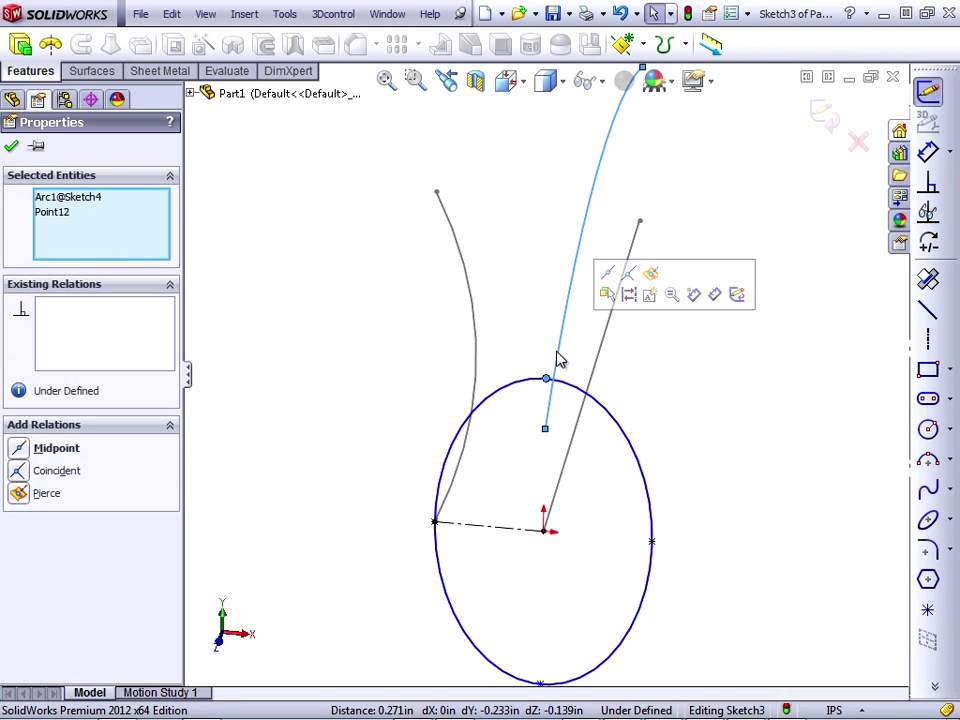
left_click(651, 276)
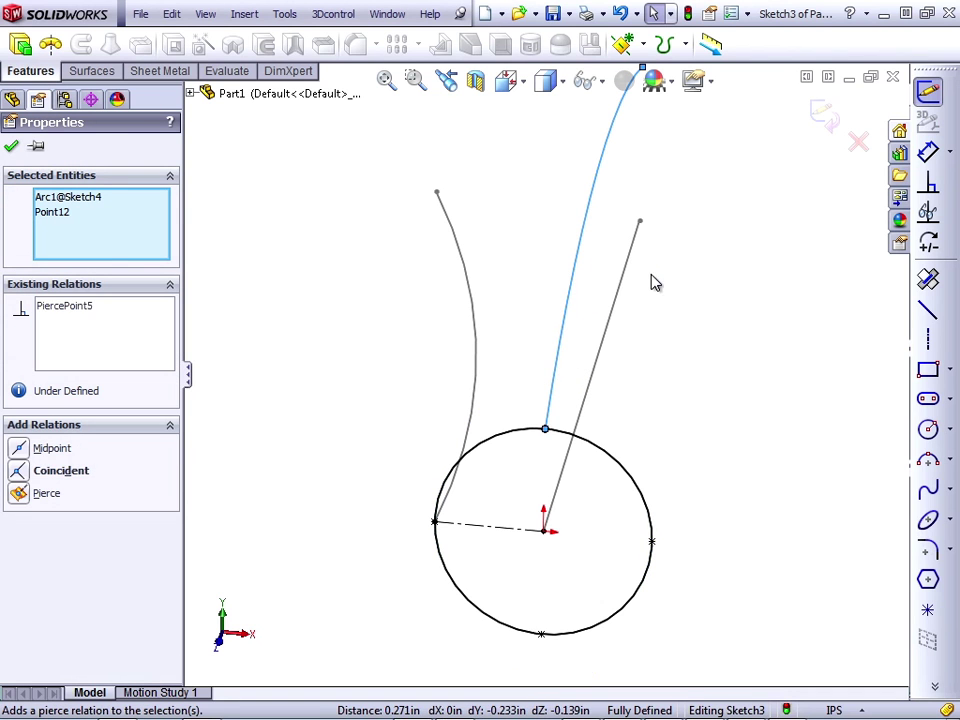
key("Escape")
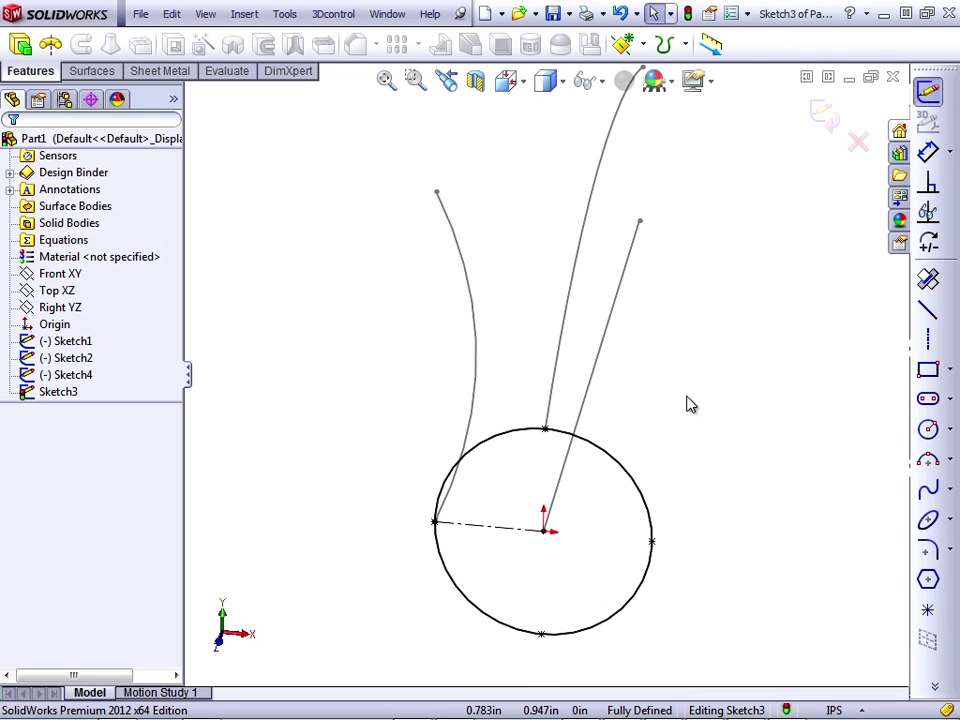
scroll(690, 400, "down", 2)
scroll(533, 393, "up", 2)
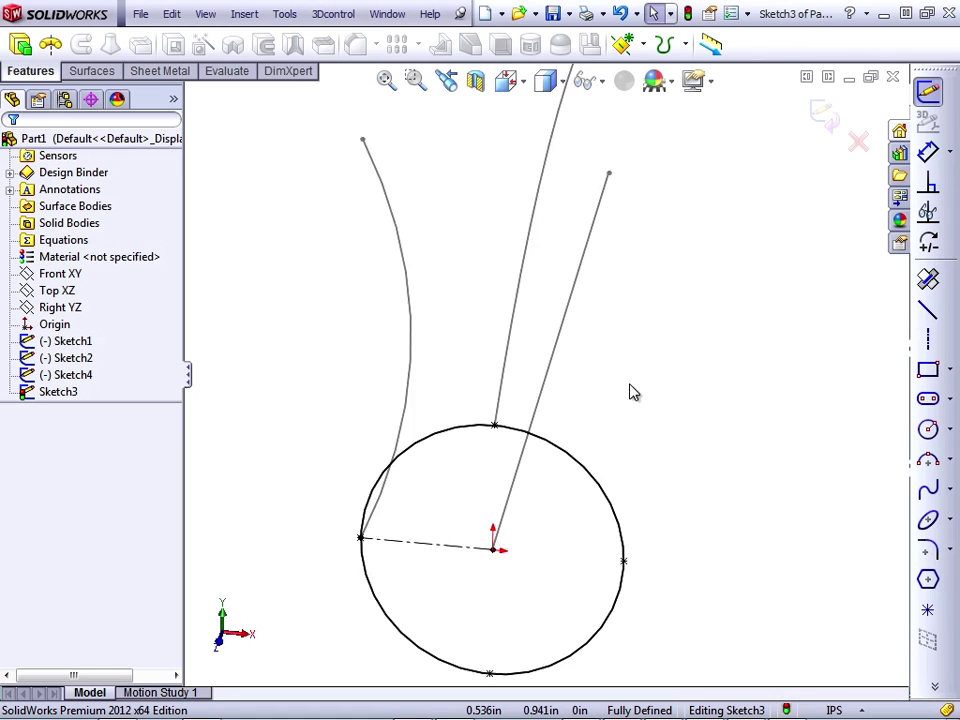
Exit the sketch and start a sweep with ellipse Sketch3 as profile and Sketch1 as path
left_click(826, 115)
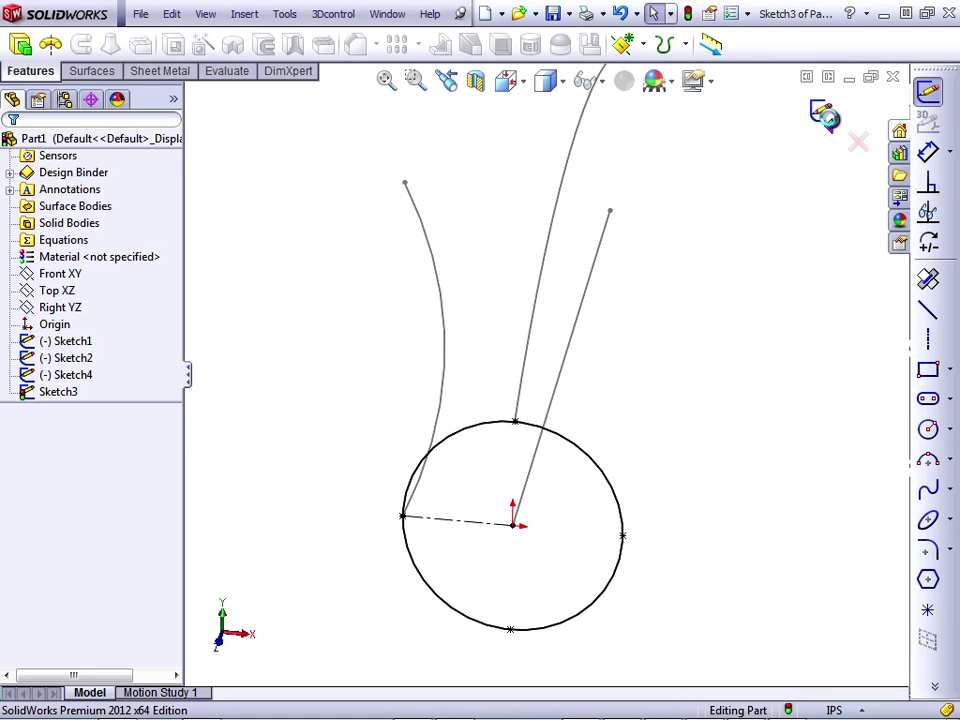
left_click(83, 48)
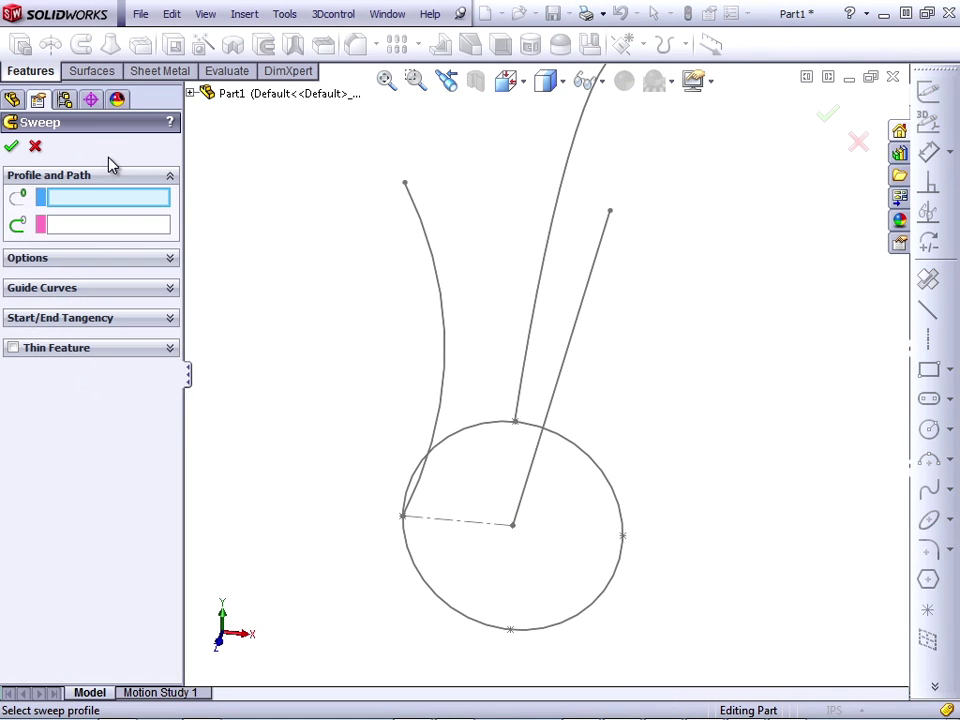
left_click(486, 372)
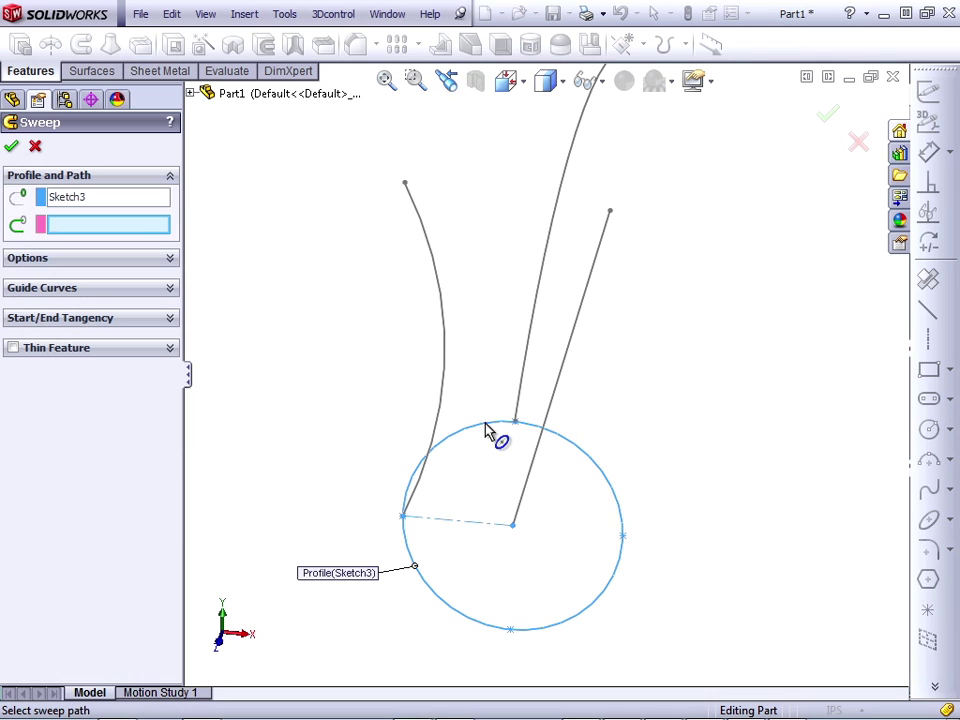
left_click(522, 497)
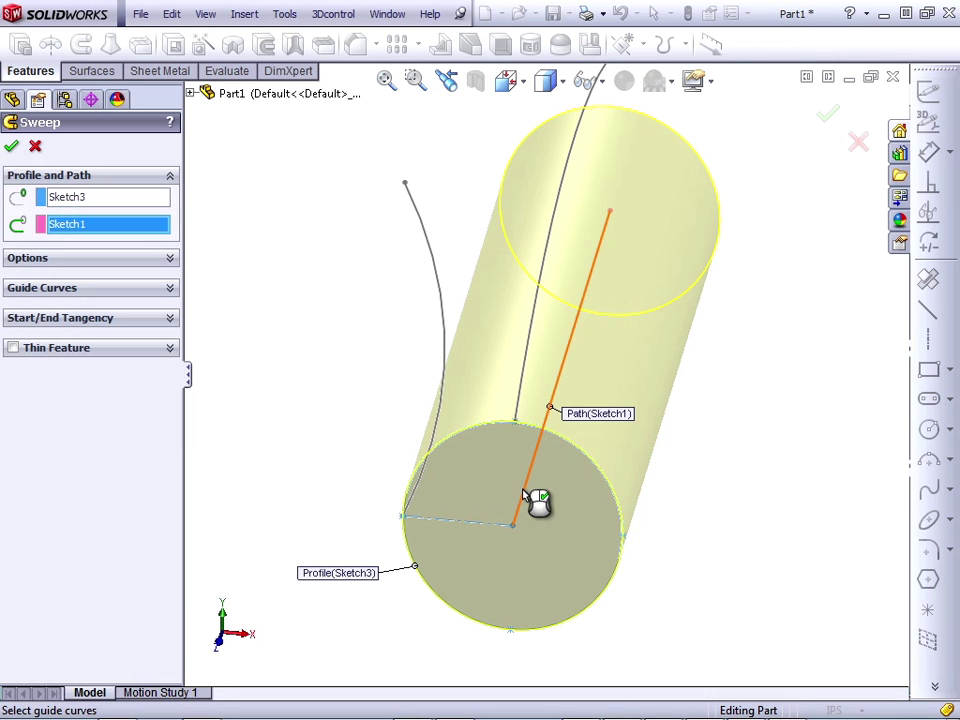
Add the Sketch2 and Sketch4 arcs as guide curves and inspect the sweep preview
left_click(97, 262)
left_click(55, 417)
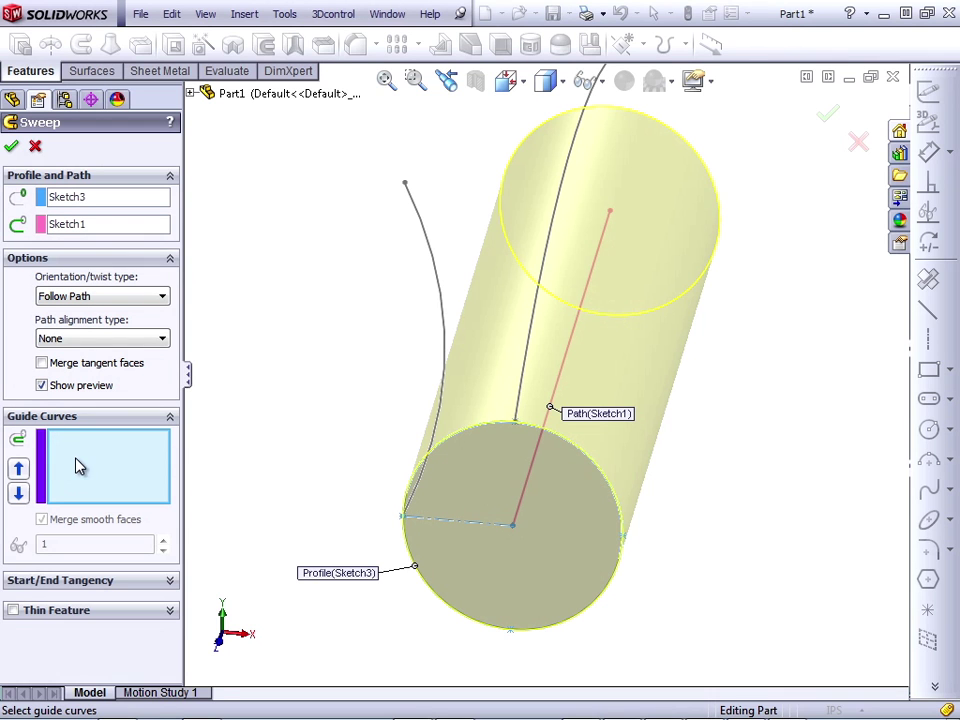
left_click(446, 318)
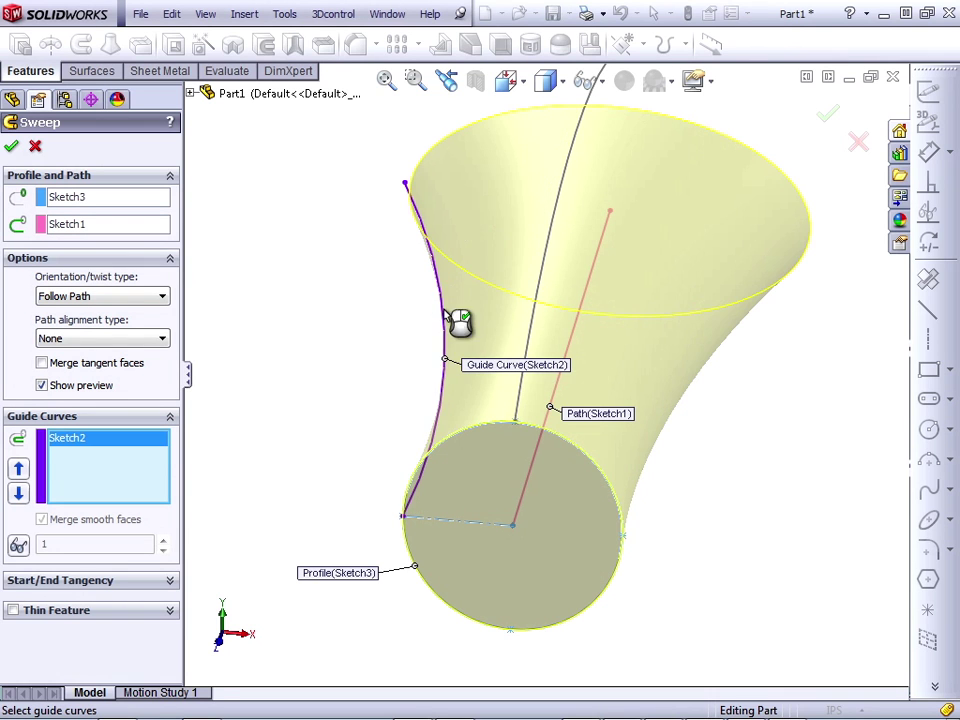
left_click(539, 305)
middle_click_drag(658, 437, 514, 339)
scroll(686, 409, "down", 3)
scroll(686, 409, "down", 4)
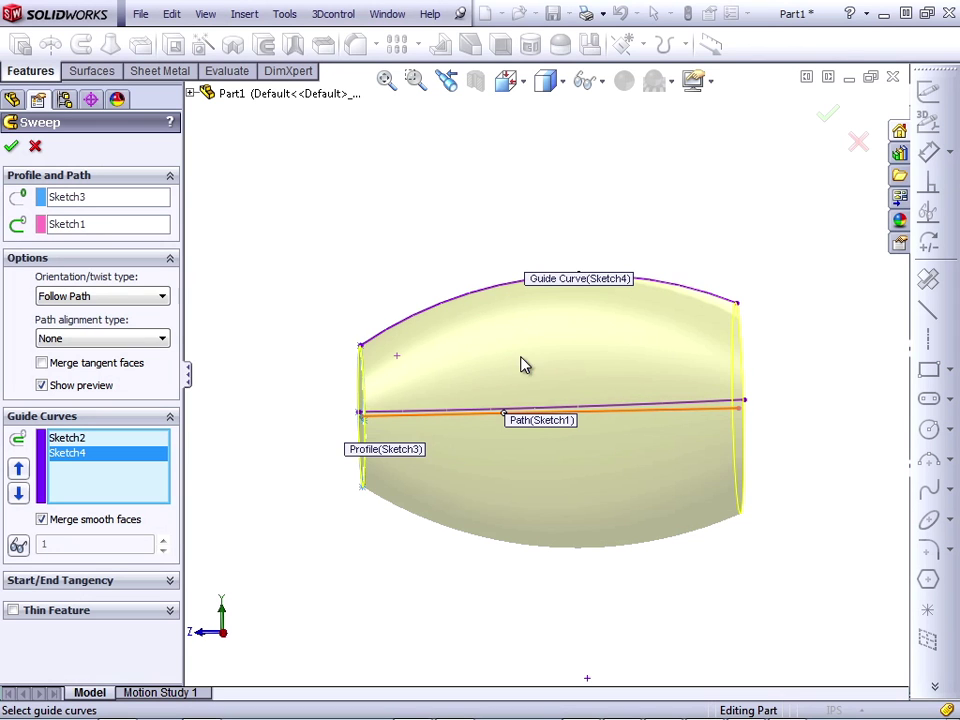
middle_click_drag(520, 364, 463, 180)
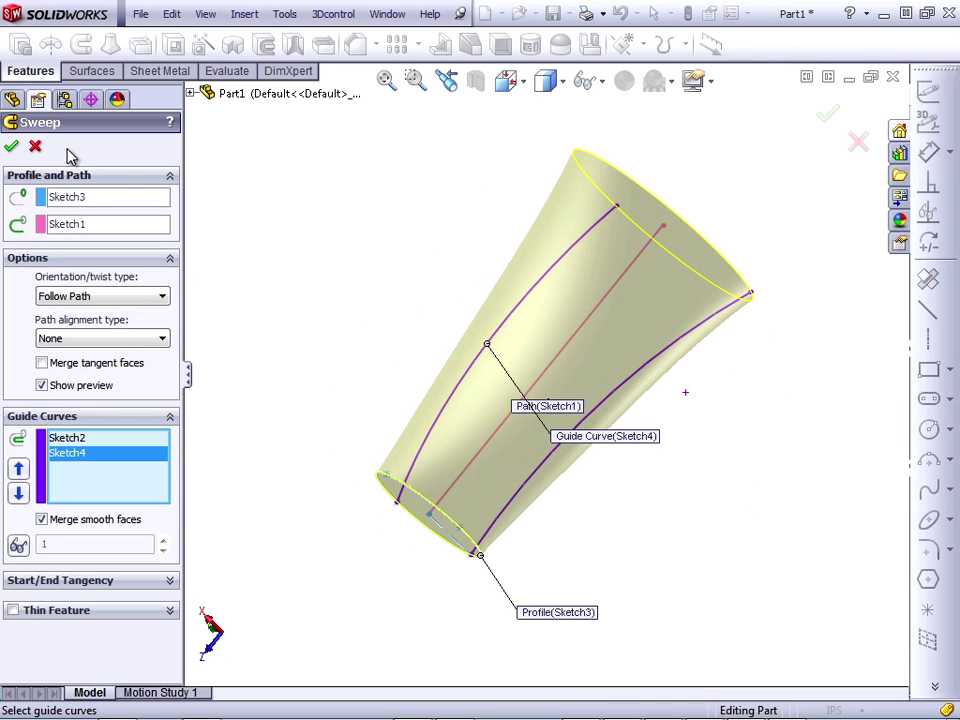
Confirm Sweep2 as a solid, orbit it upright, and expand it to list its four sketches
left_click(11, 143)
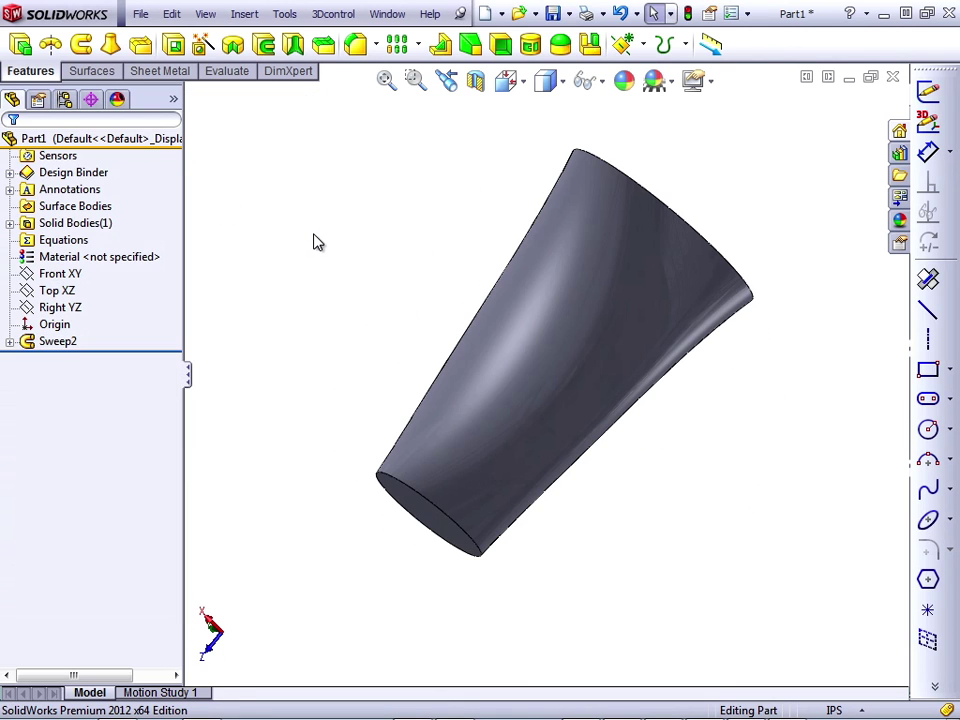
middle_click_drag(410, 405, 609, 600)
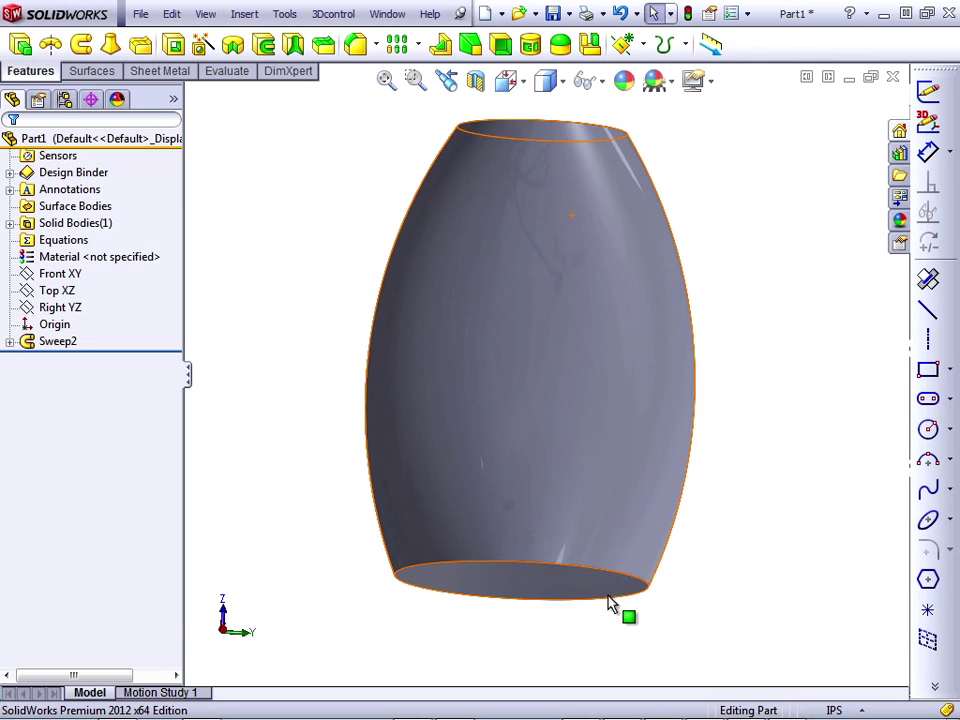
left_click(9, 342)
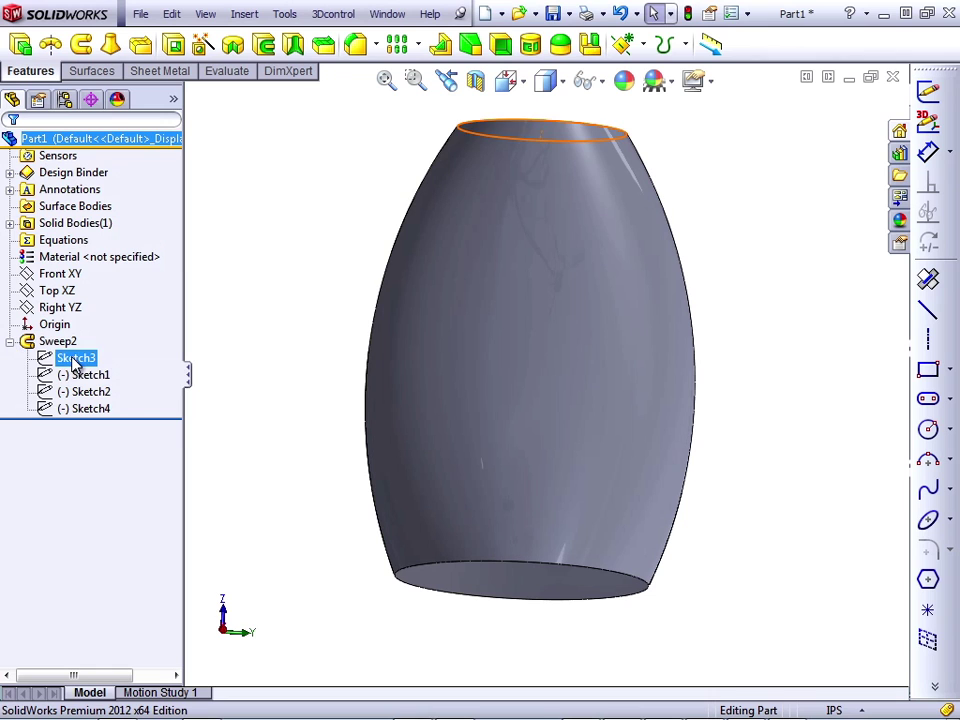